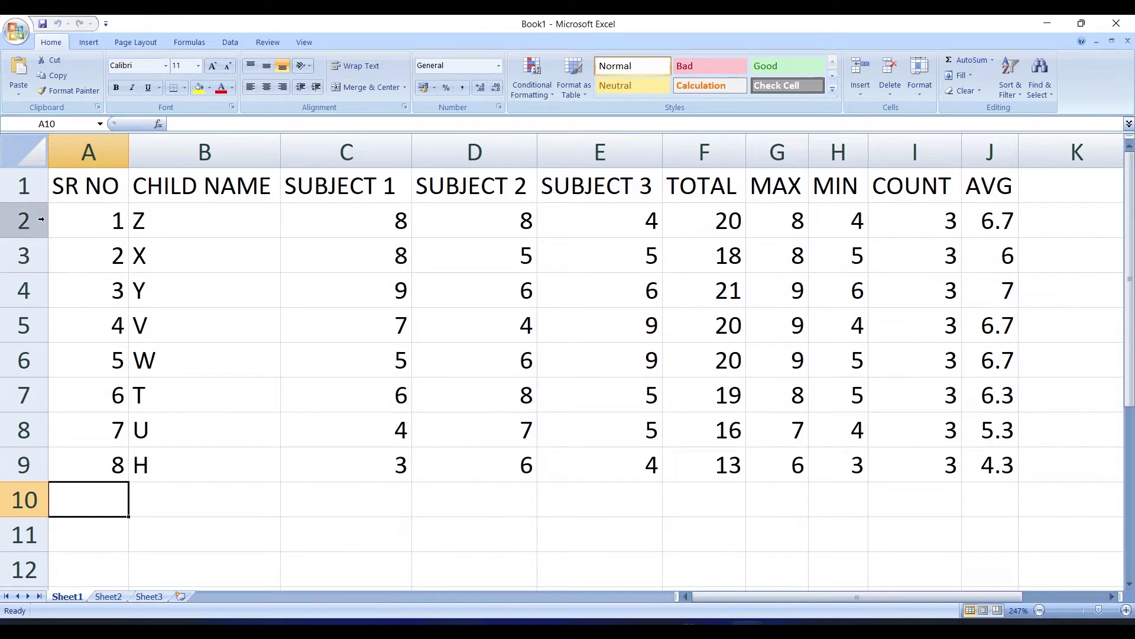
Select row 1, the header row holding SR NO through AVG
left_click(24, 186)
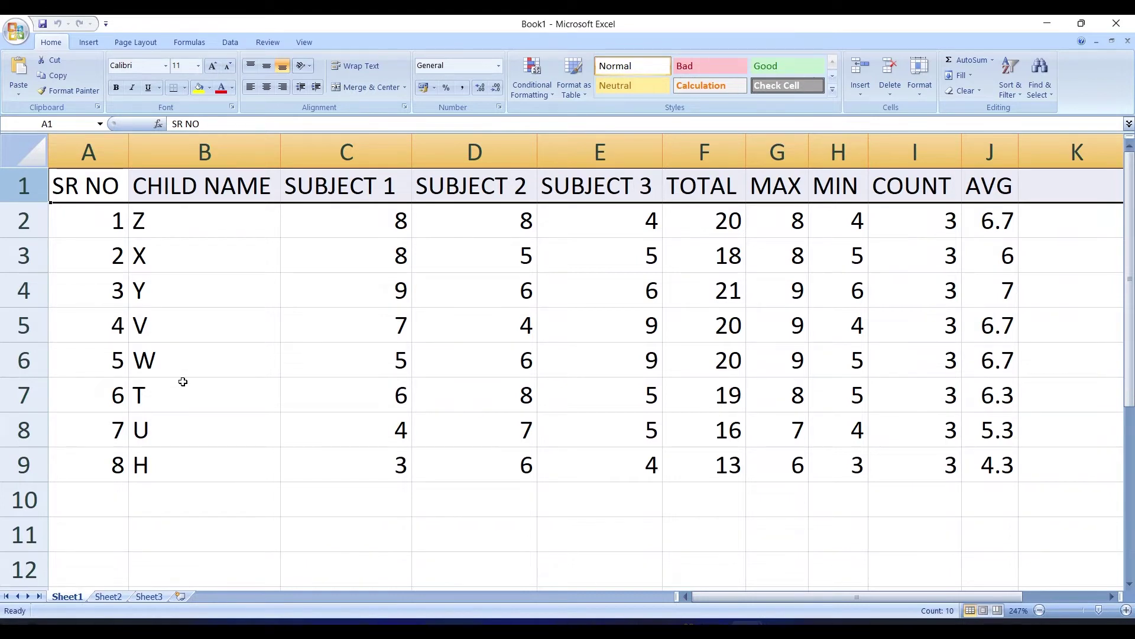
Insert one blank row above the headings, removing the extra row added by mistake
key("ctrl+plus")
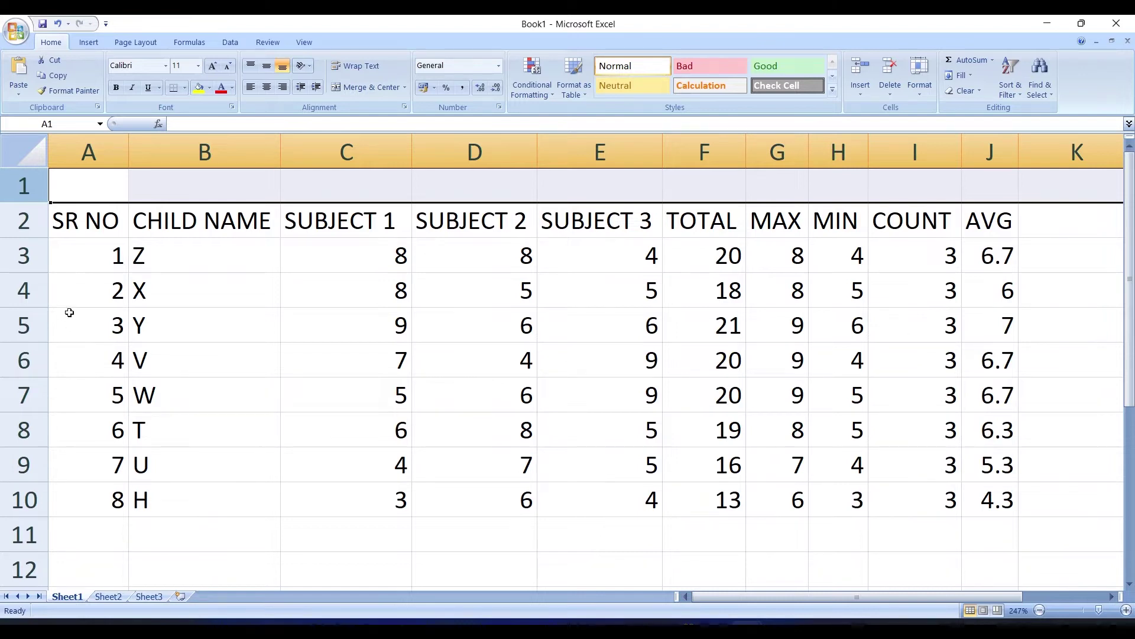
left_click(113, 255)
left_click(23, 189)
key("ctrl+shift+plus")
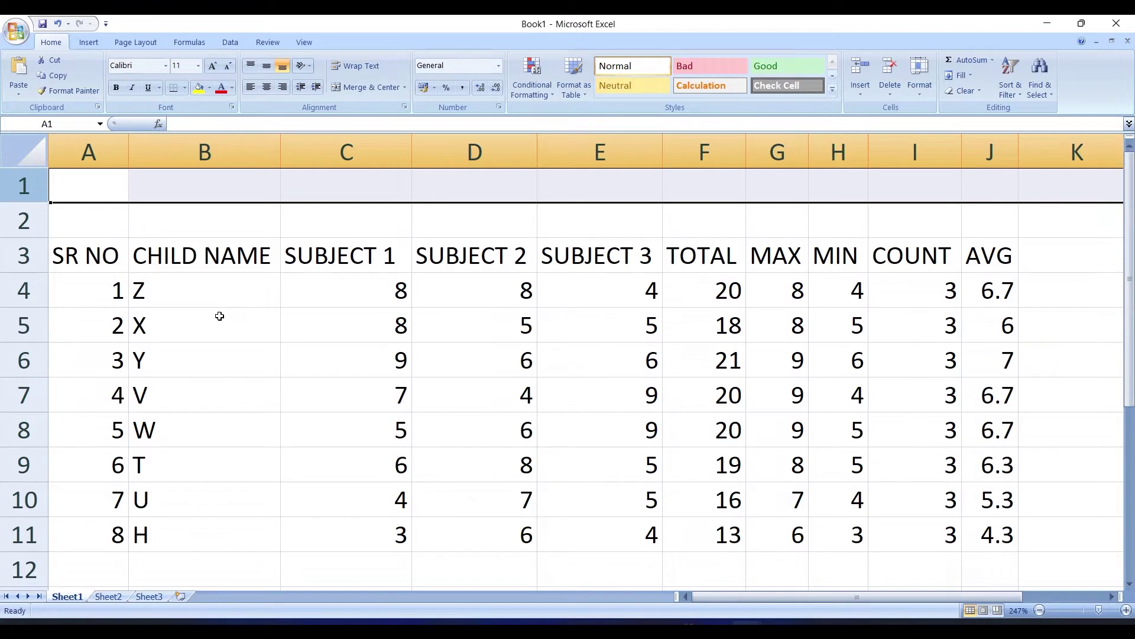
key("ctrl+minus")
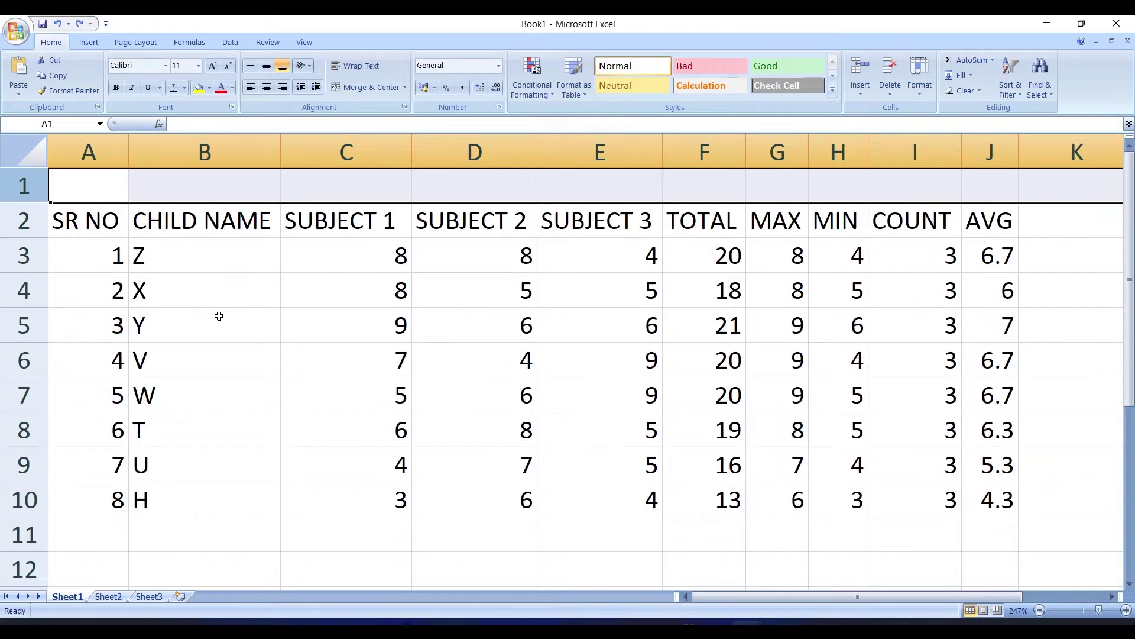
left_click(215, 292)
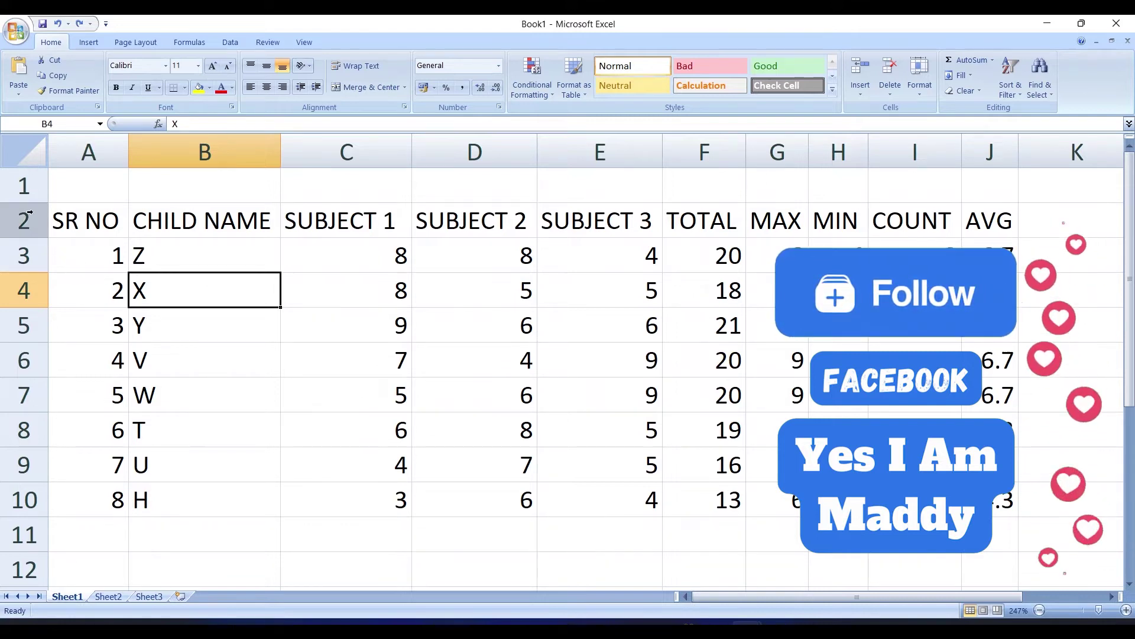
left_click(26, 195)
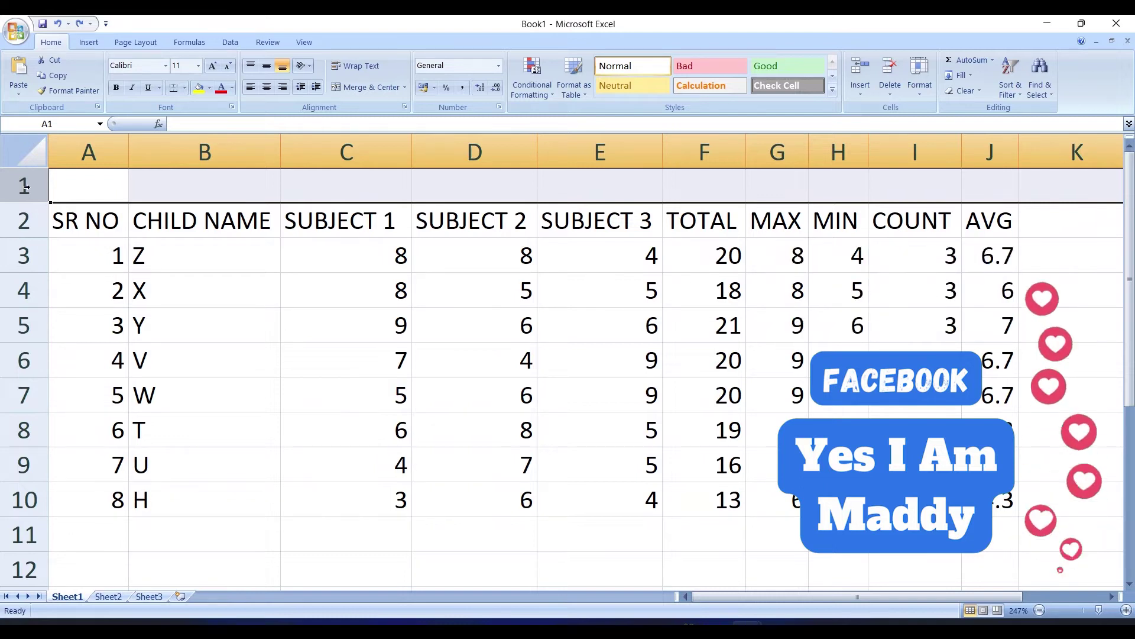
right_click(26, 187)
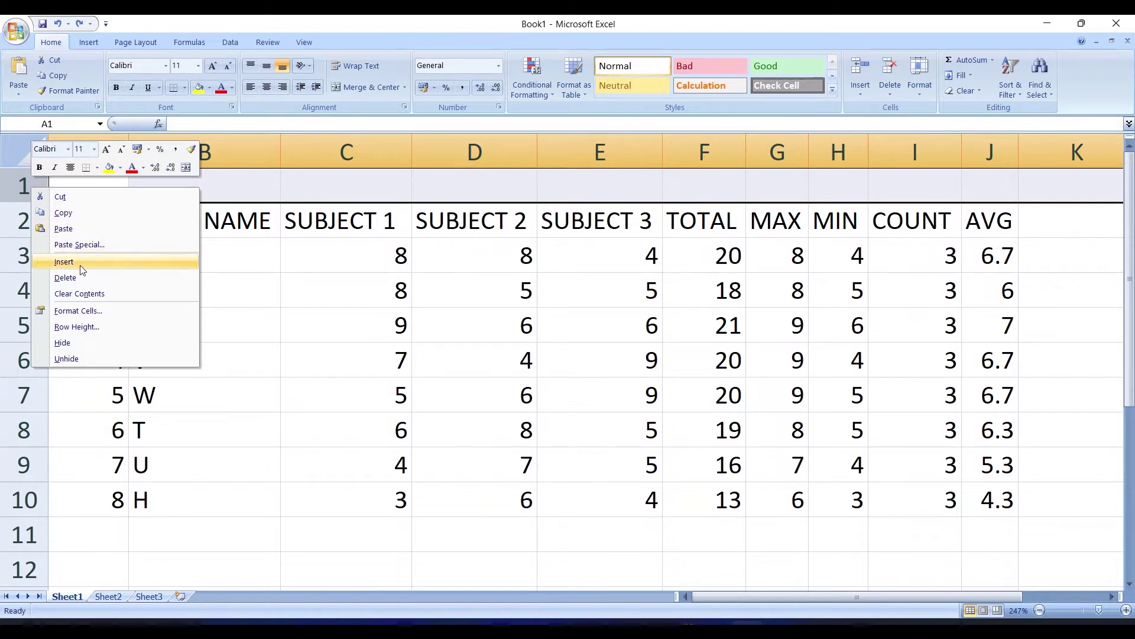
left_click(82, 267)
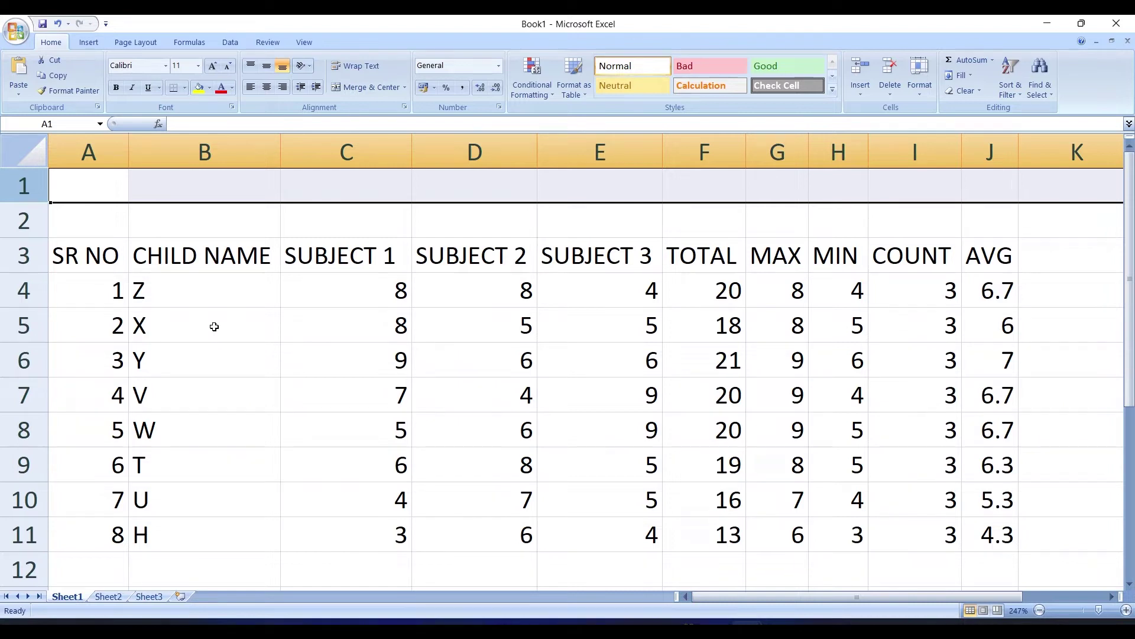
key("ctrl+z")
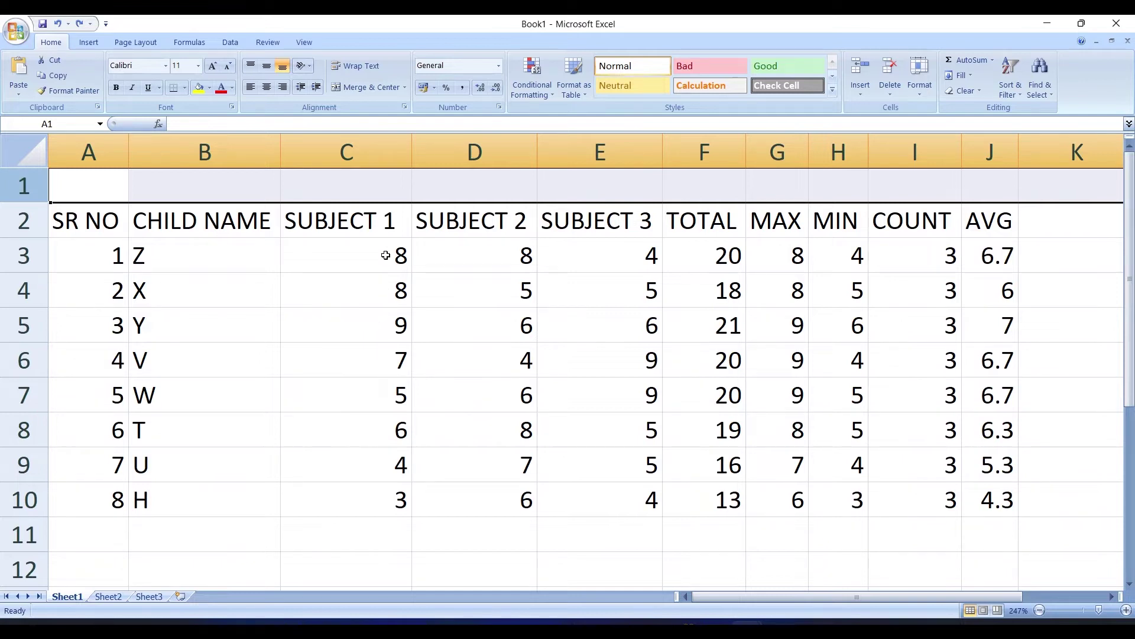
left_click(357, 152)
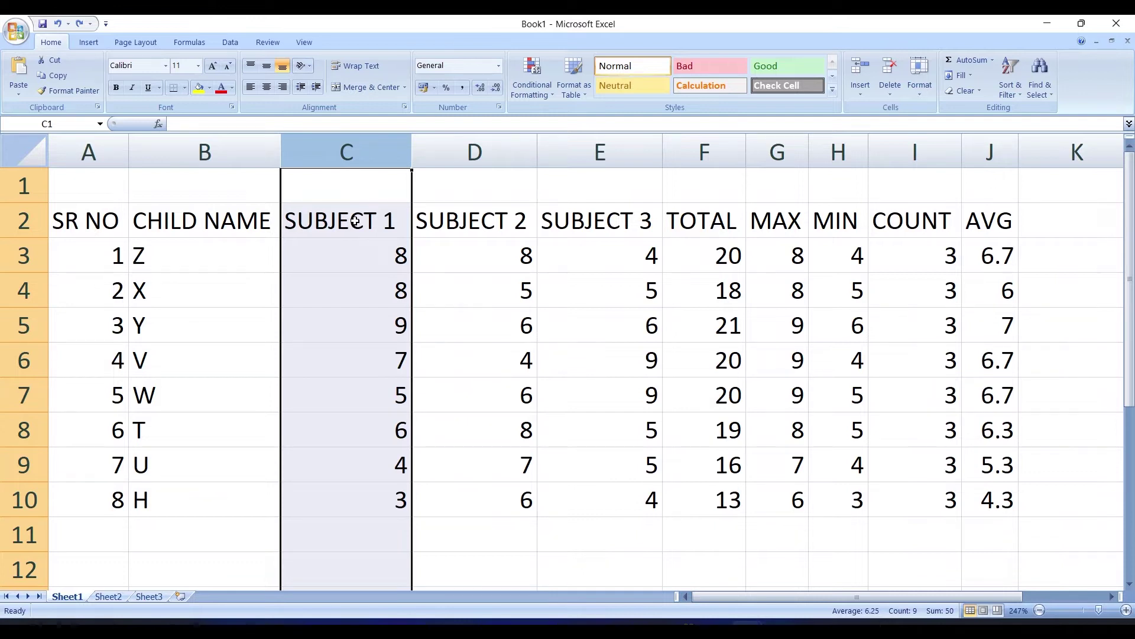
key("ctrl+shift+plus")
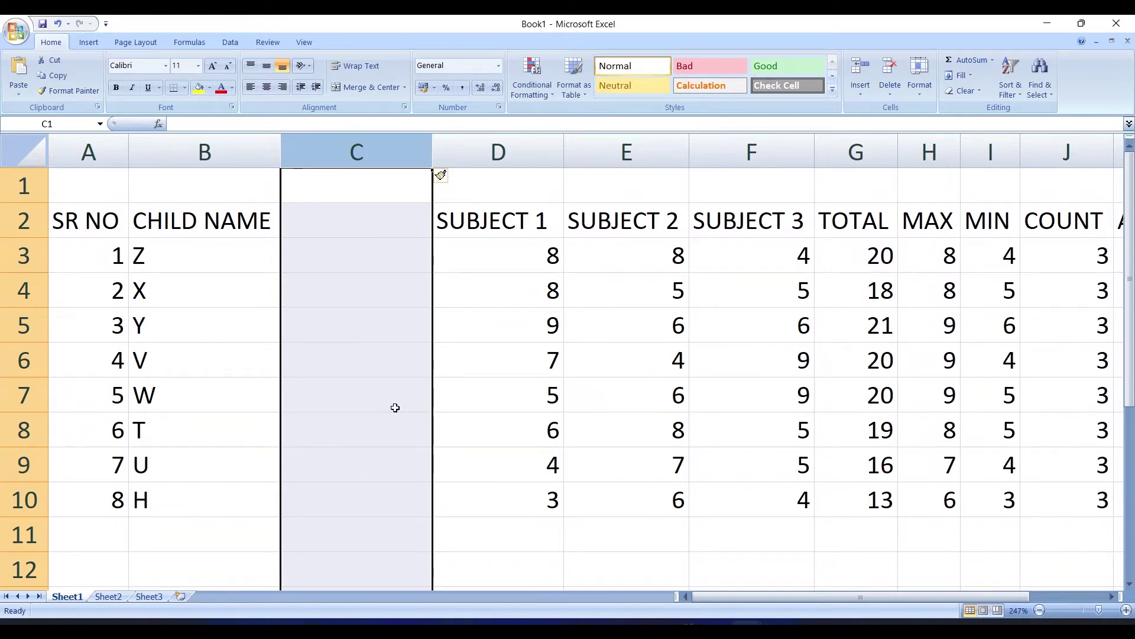
key("ctrl+shift+plus")
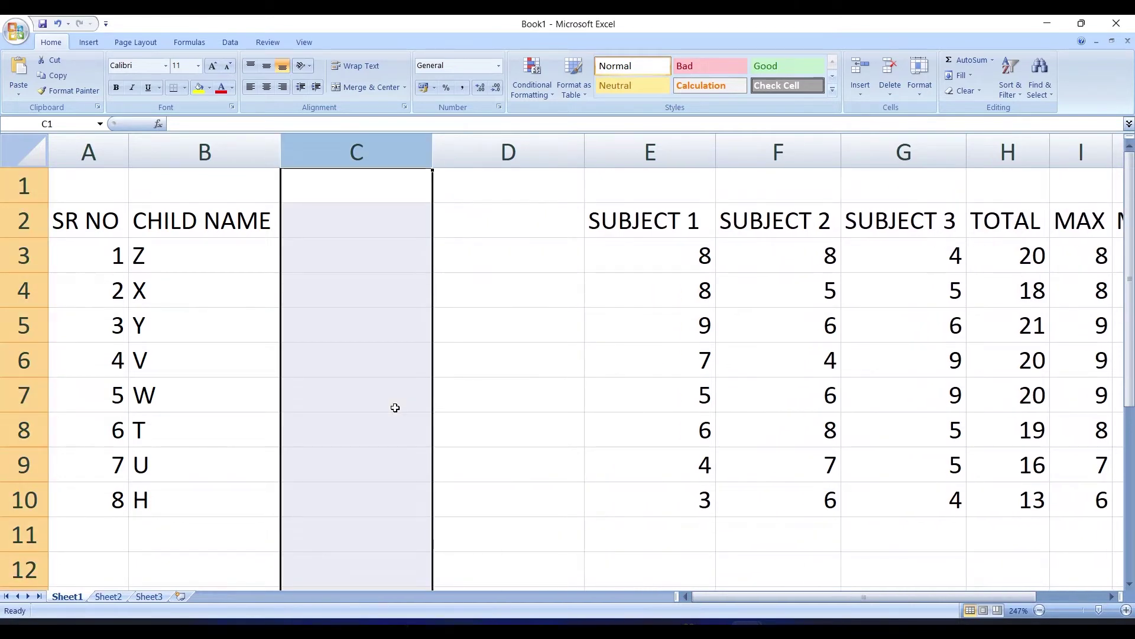
key("ctrl+minus")
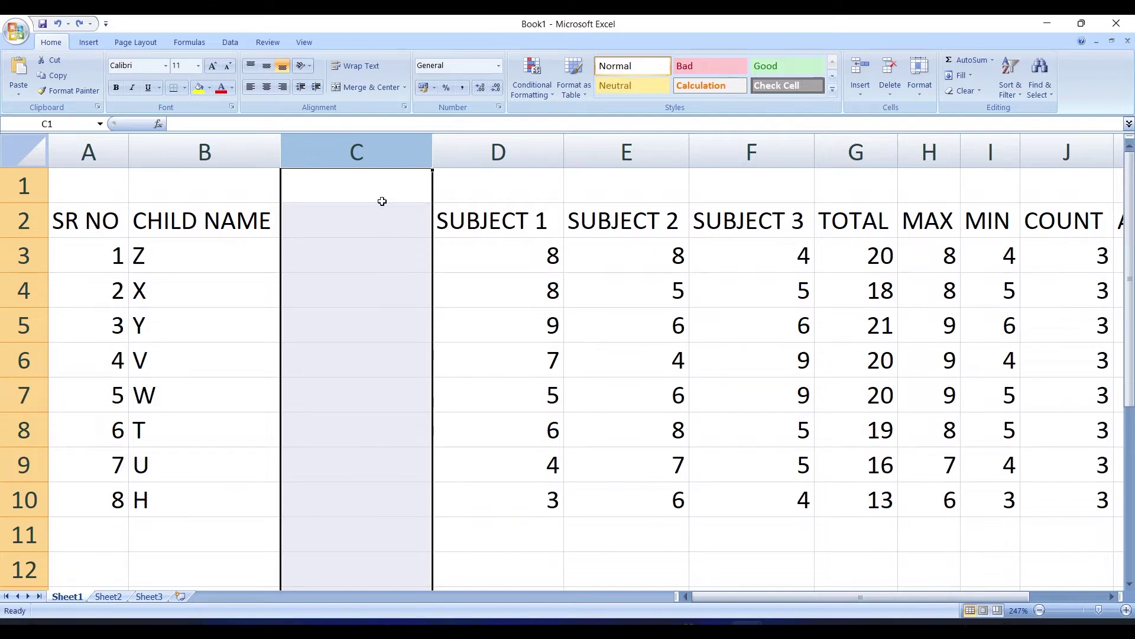
right_click(378, 149)
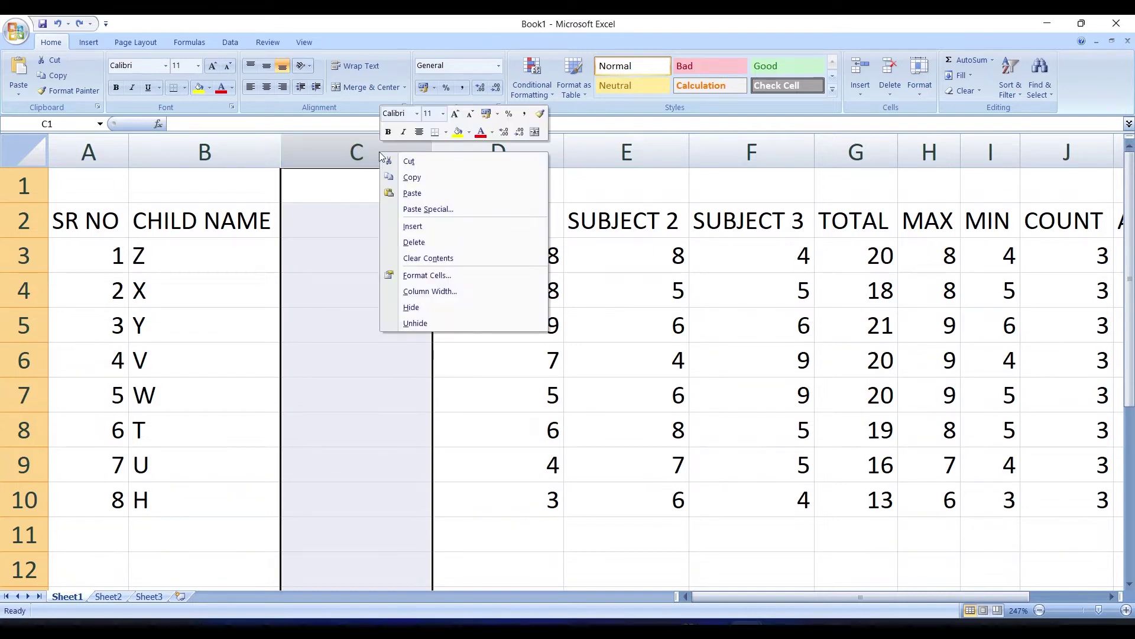
left_click(418, 230)
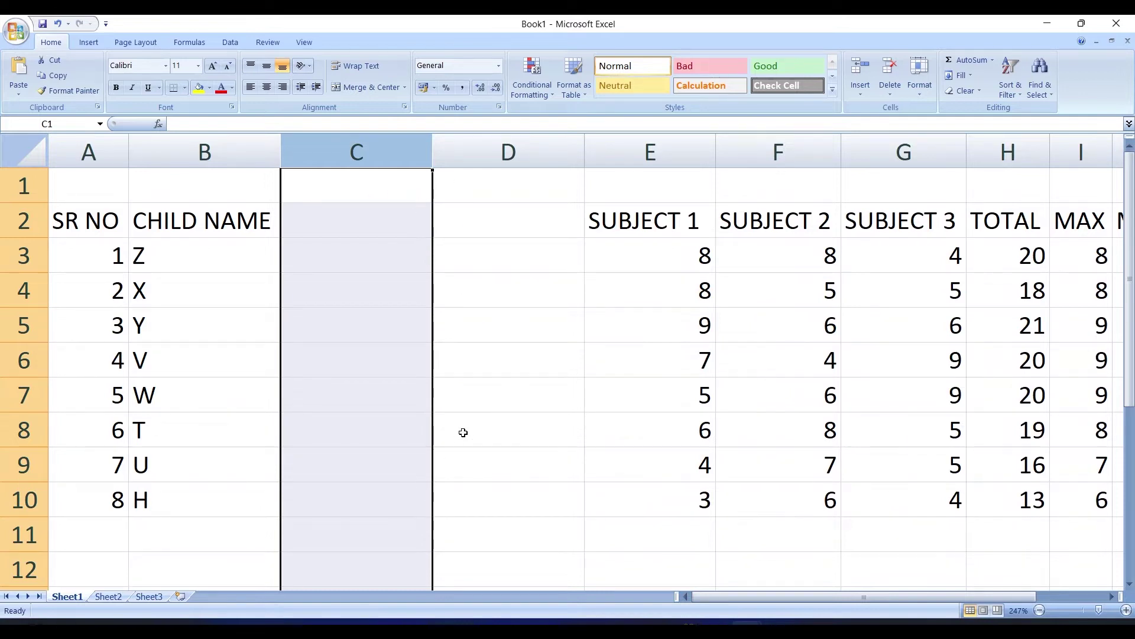
key("ctrl+minus")
key("ctrl+minus")
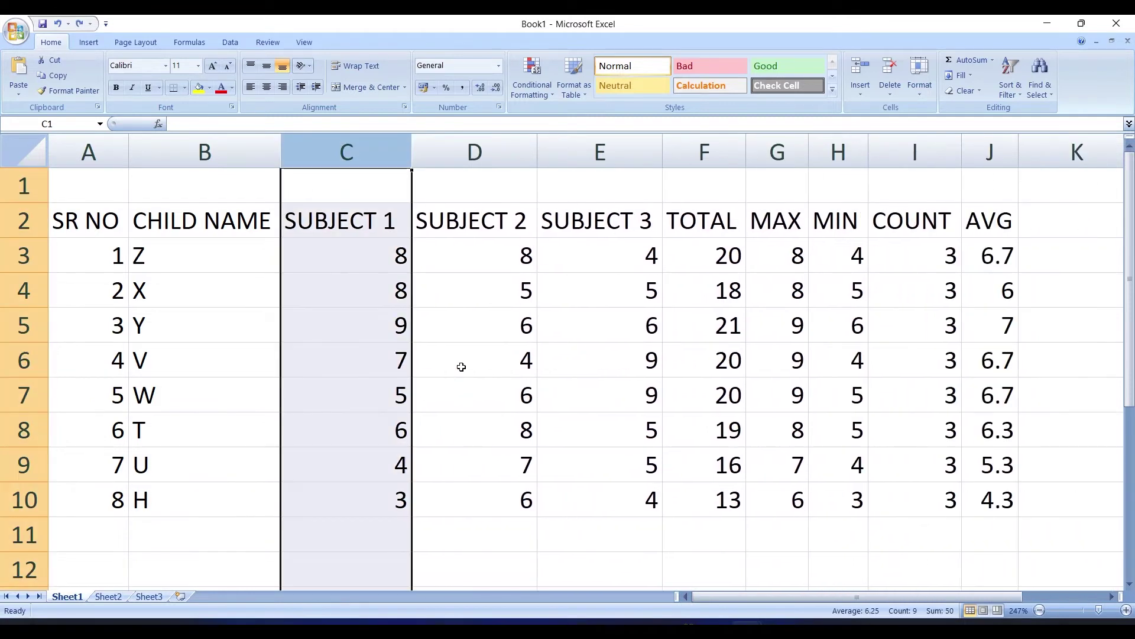
left_click(462, 366)
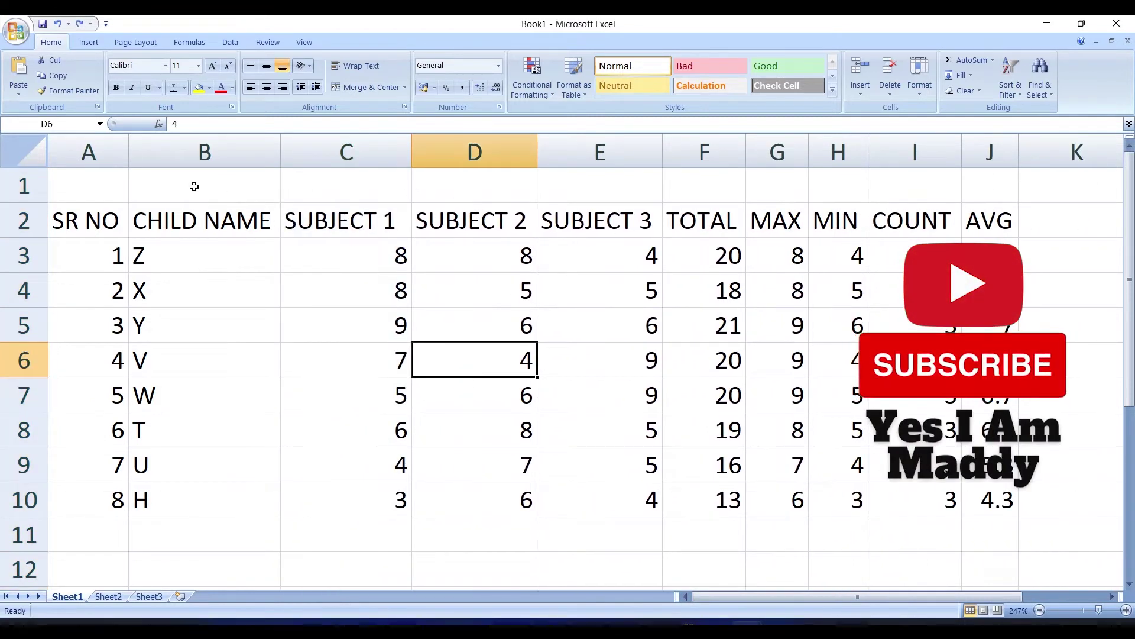
left_click(194, 186)
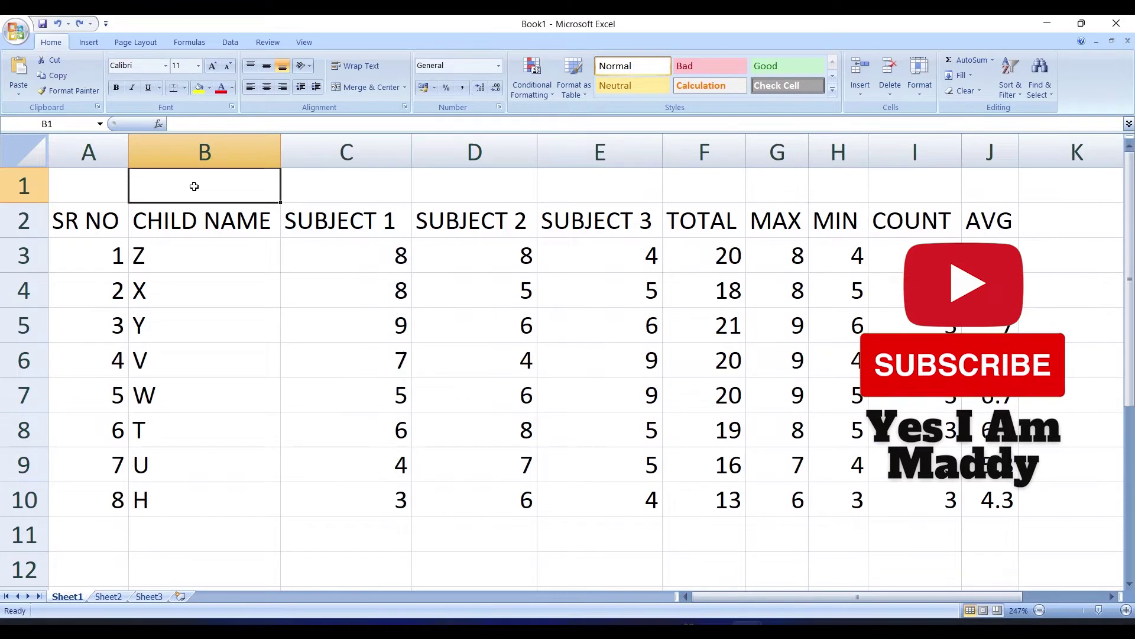
right_click(194, 186)
left_click(233, 259)
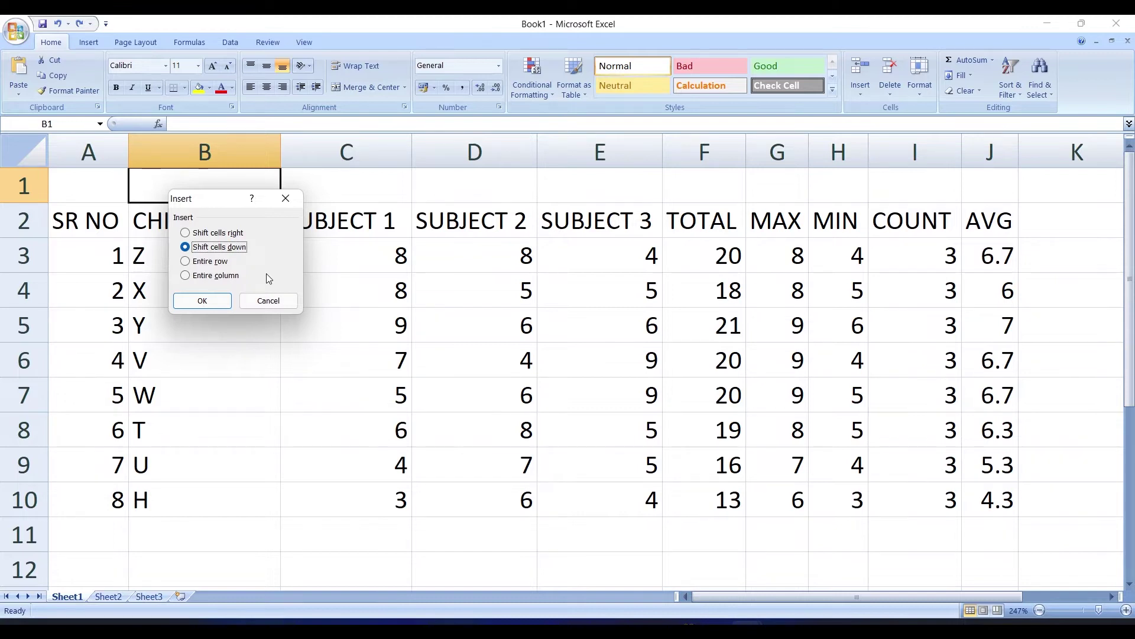
left_click(185, 262)
left_click(202, 301)
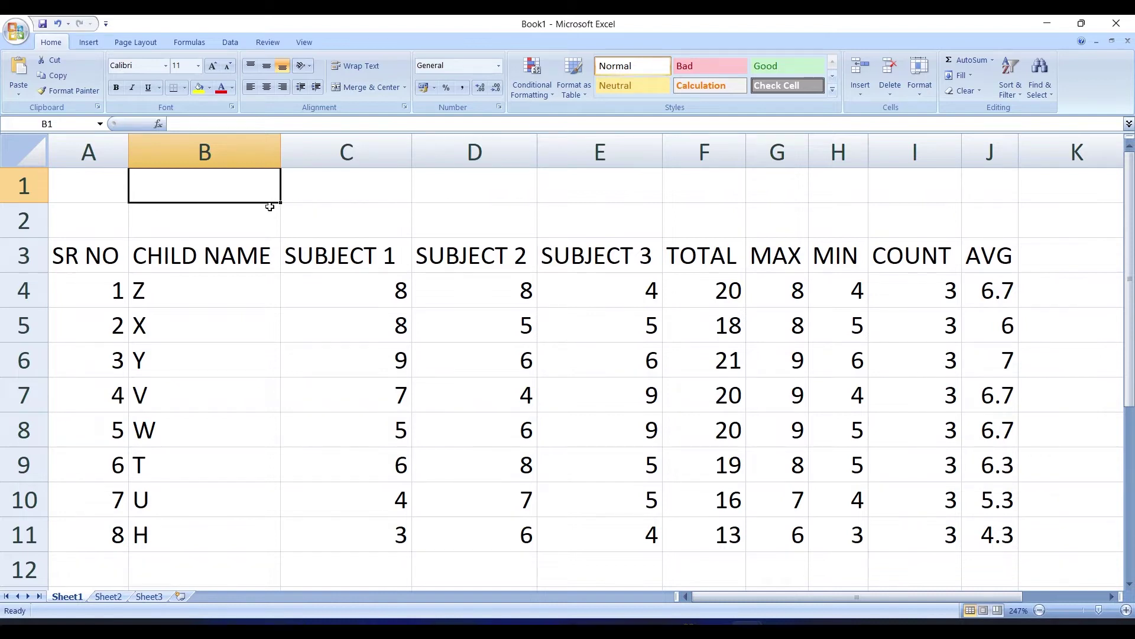
left_click(343, 195)
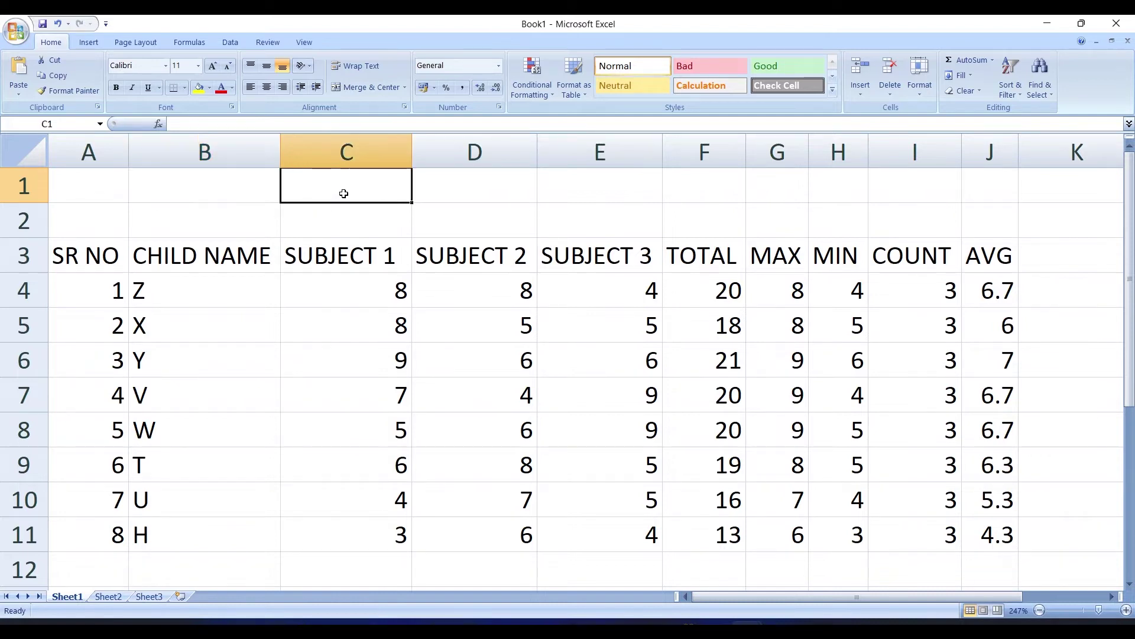
right_click(345, 195)
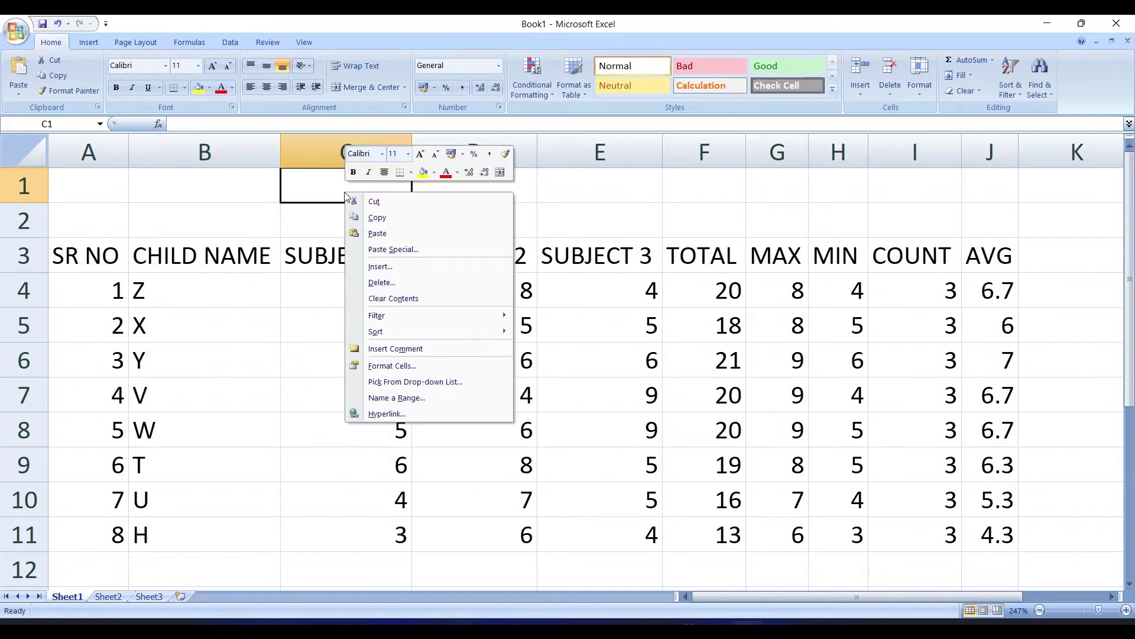
left_click(378, 271)
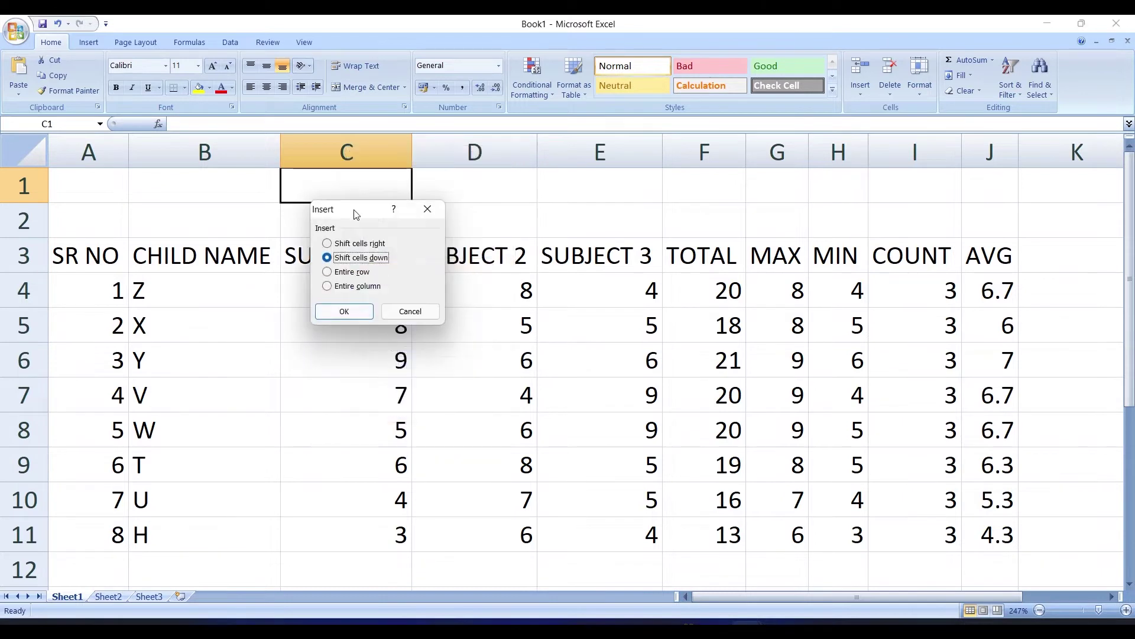
left_click(354, 289)
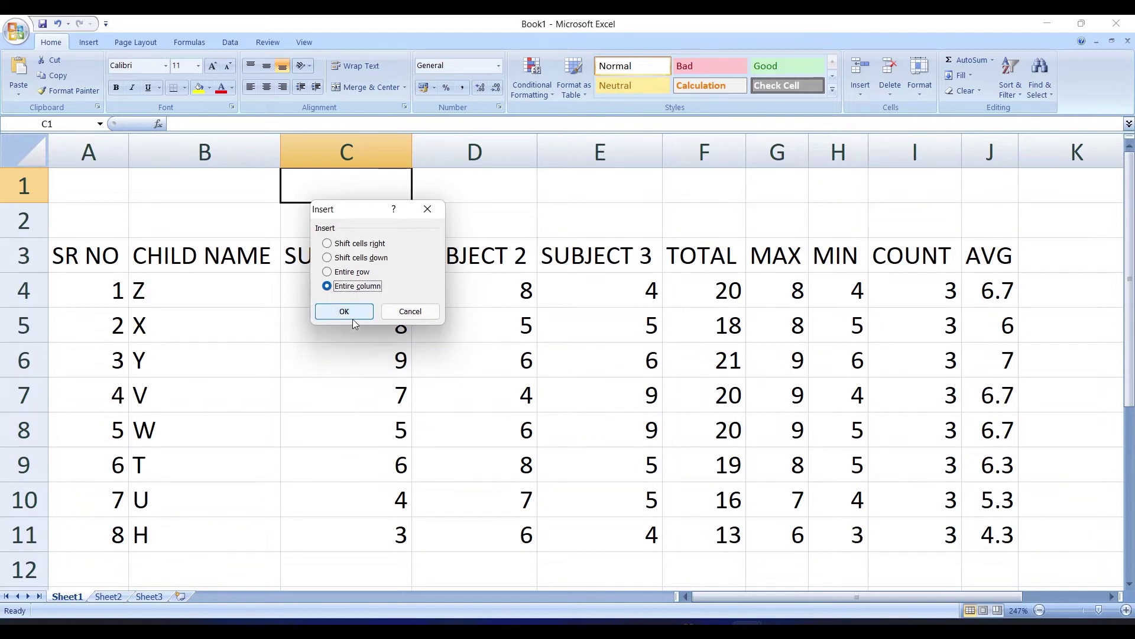
left_click(352, 314)
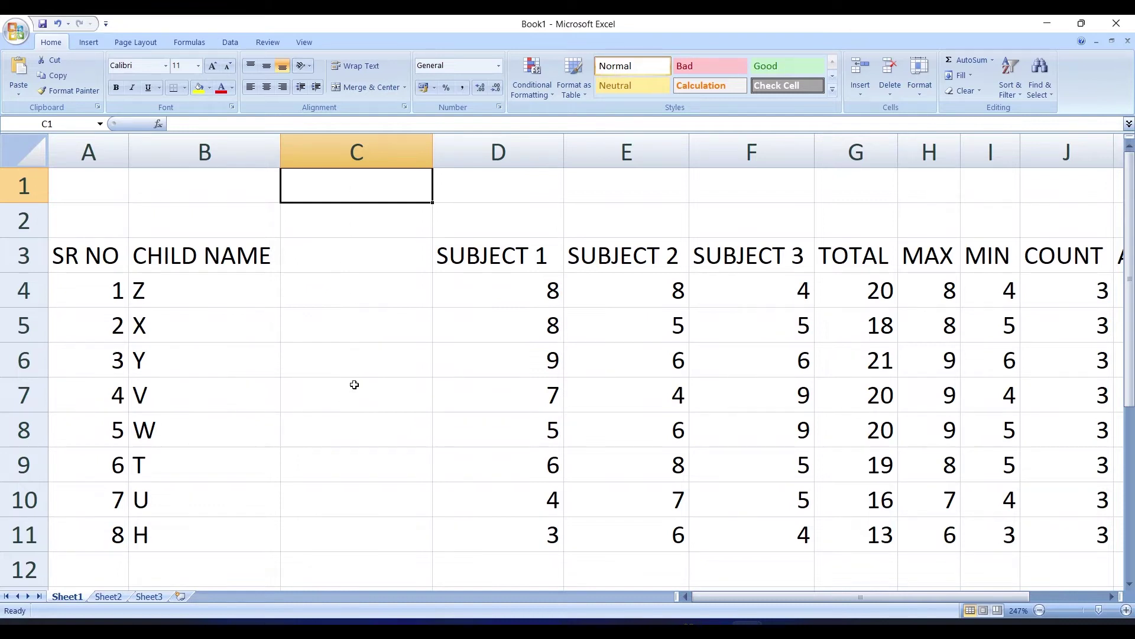
key("ctrl+z")
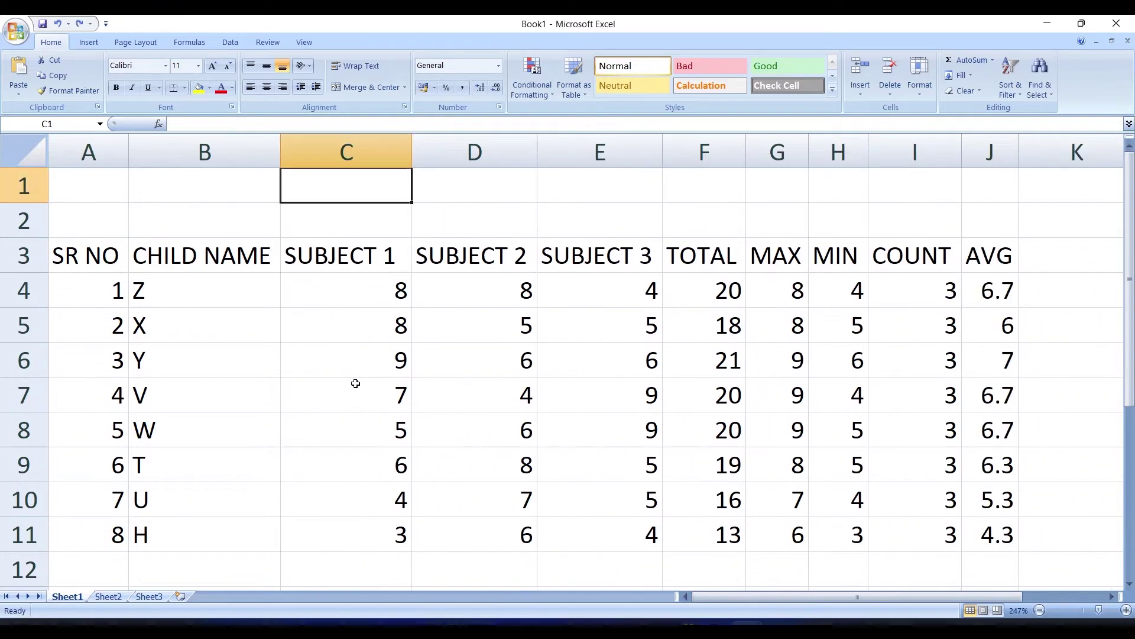
key("ctrl+z")
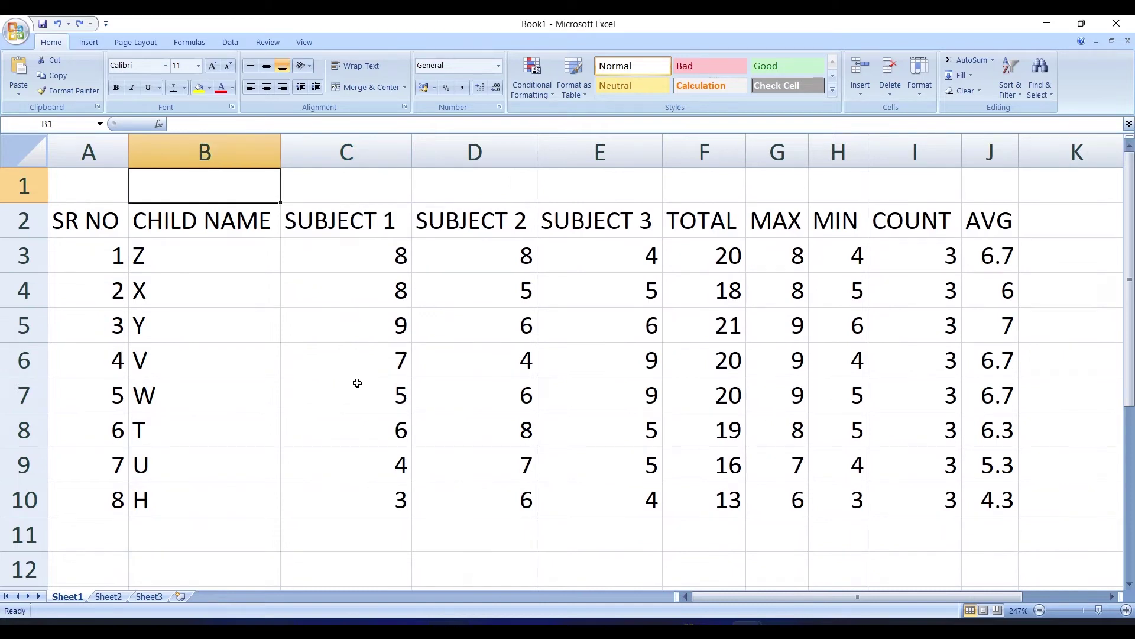
Insert an entire blank row at B1 through the Insert dialog
right_click(233, 188)
left_click(277, 263)
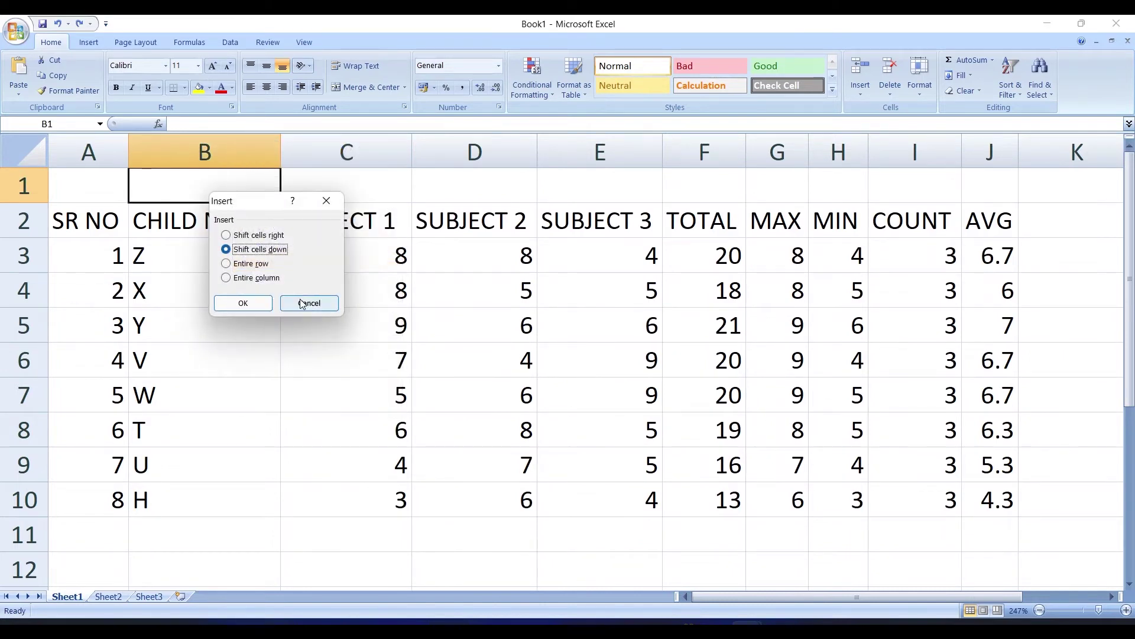
left_click(250, 264)
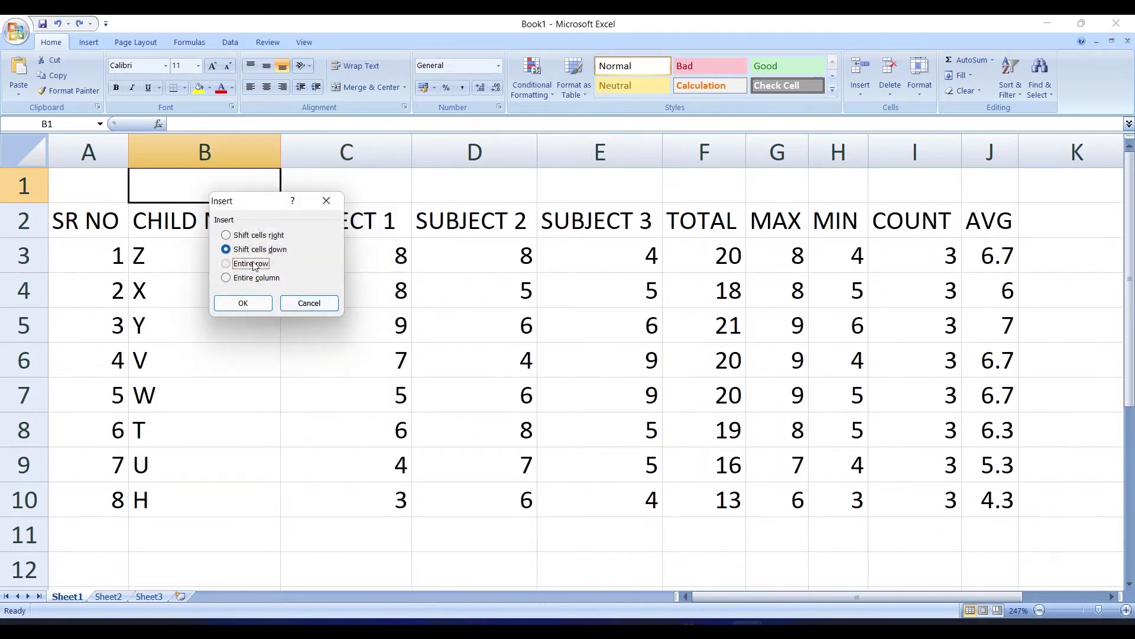
left_click(243, 303)
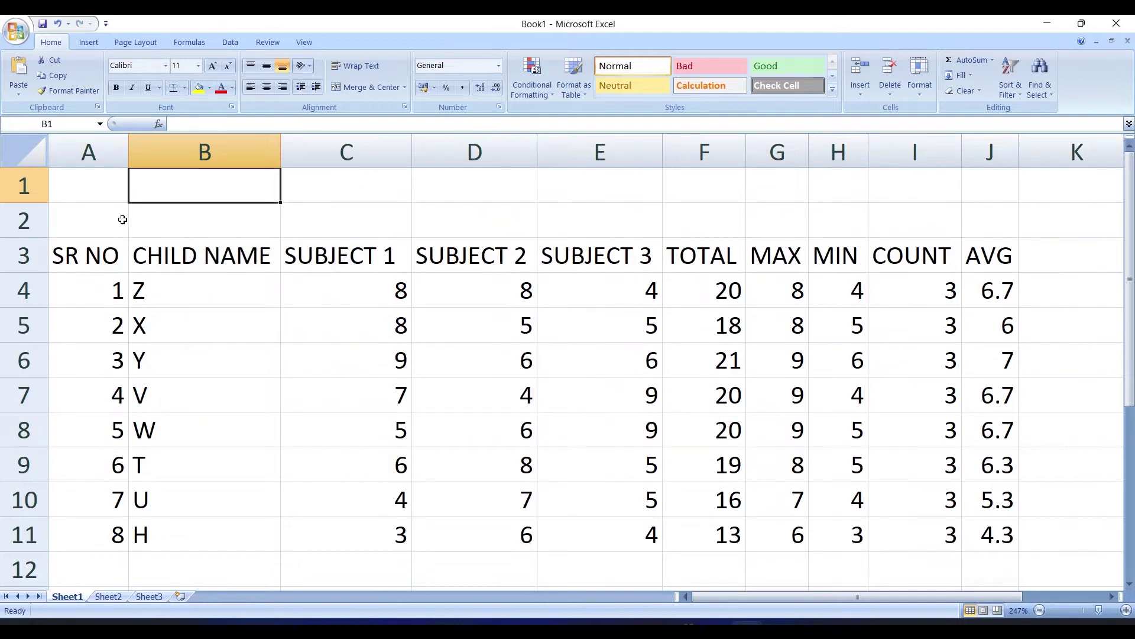
Delete the surplus empty row 1 so the headings sit on row 2
left_click(37, 192)
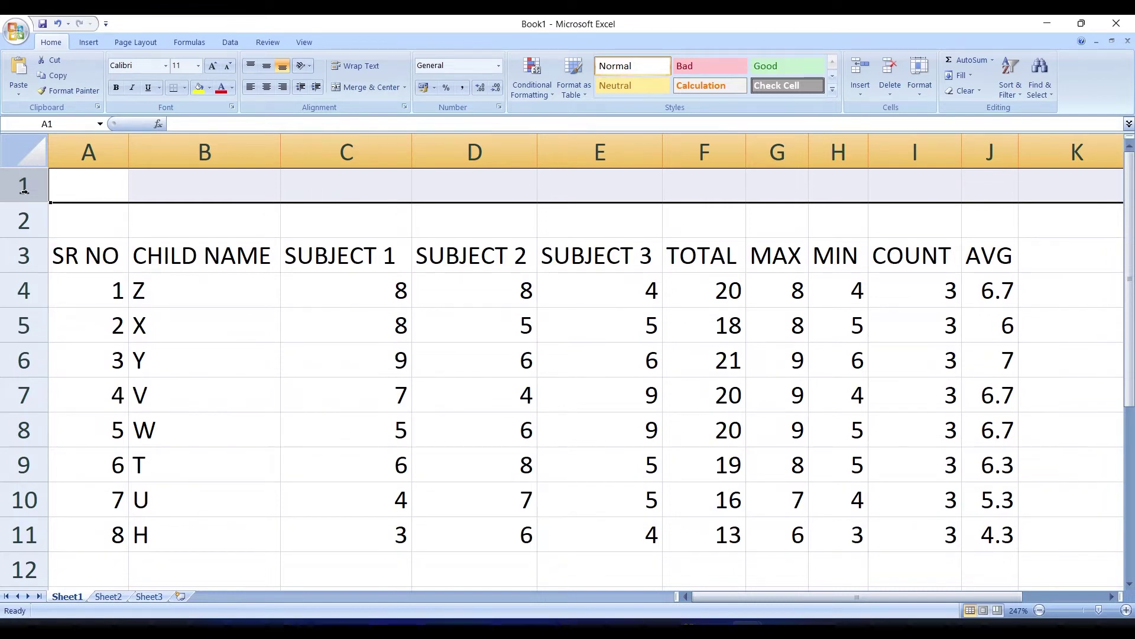
key("ctrl+minus")
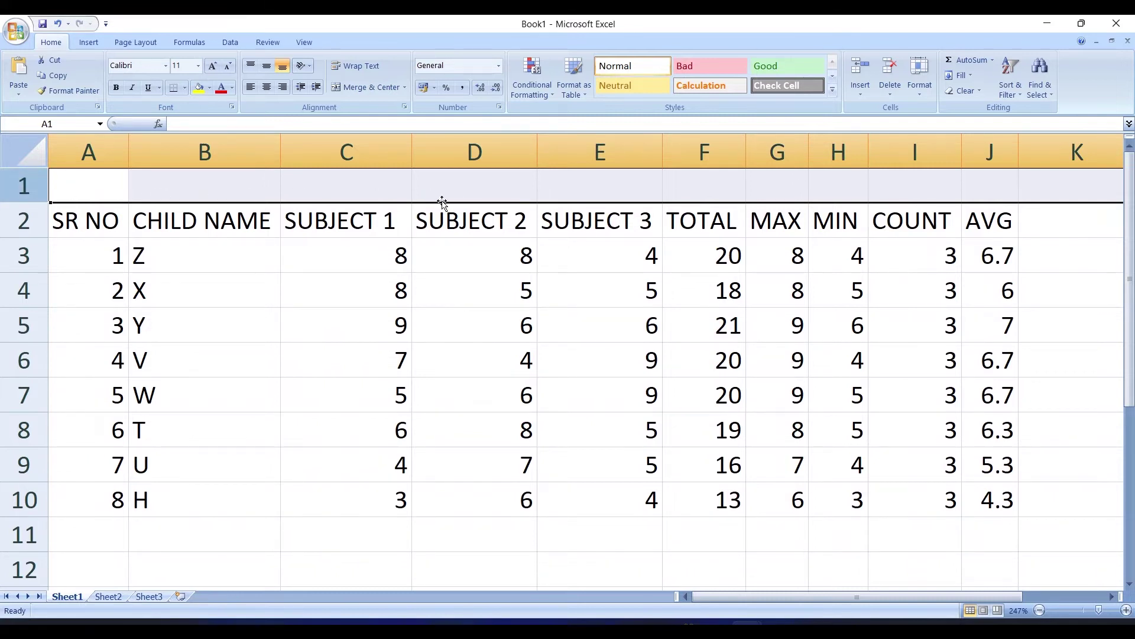
left_click(353, 155)
right_click(353, 156)
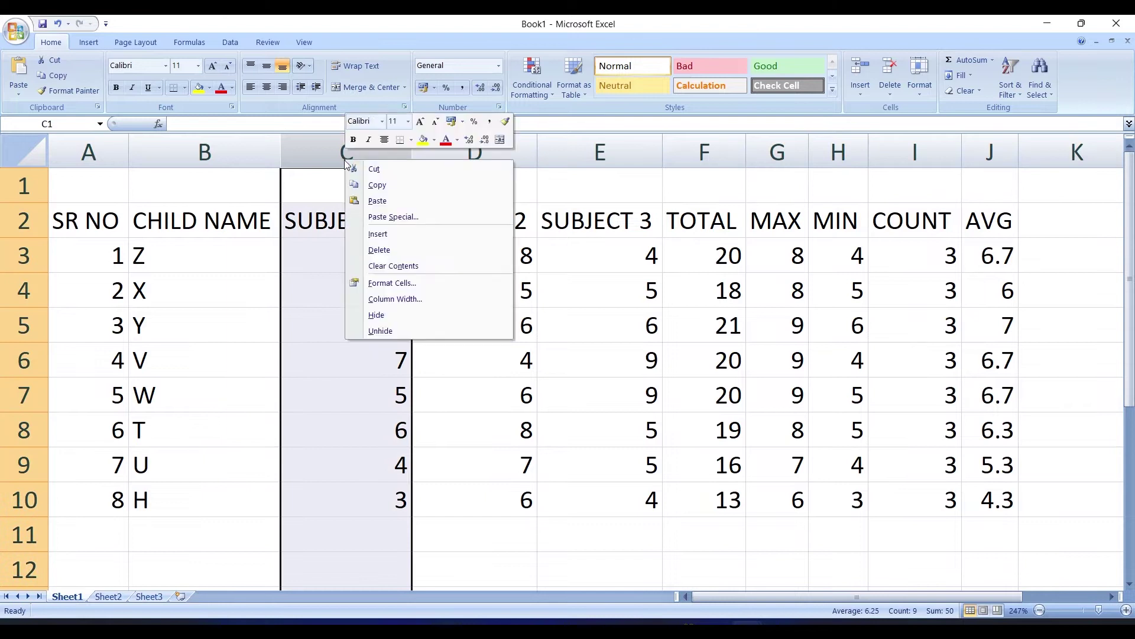
left_click(389, 232)
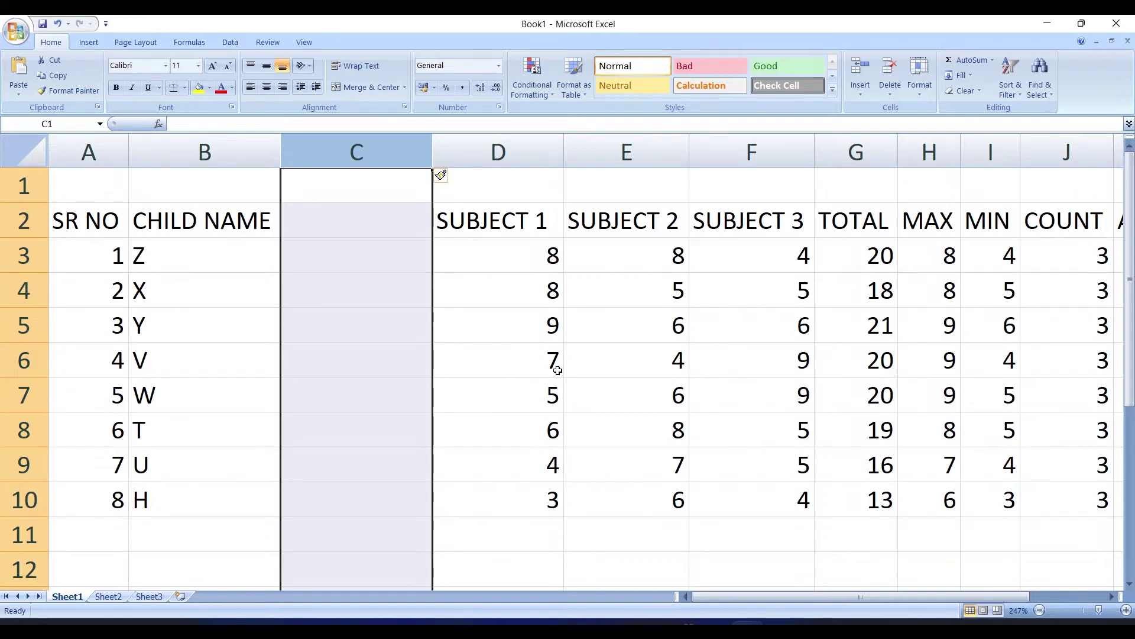
key("ctrl+z")
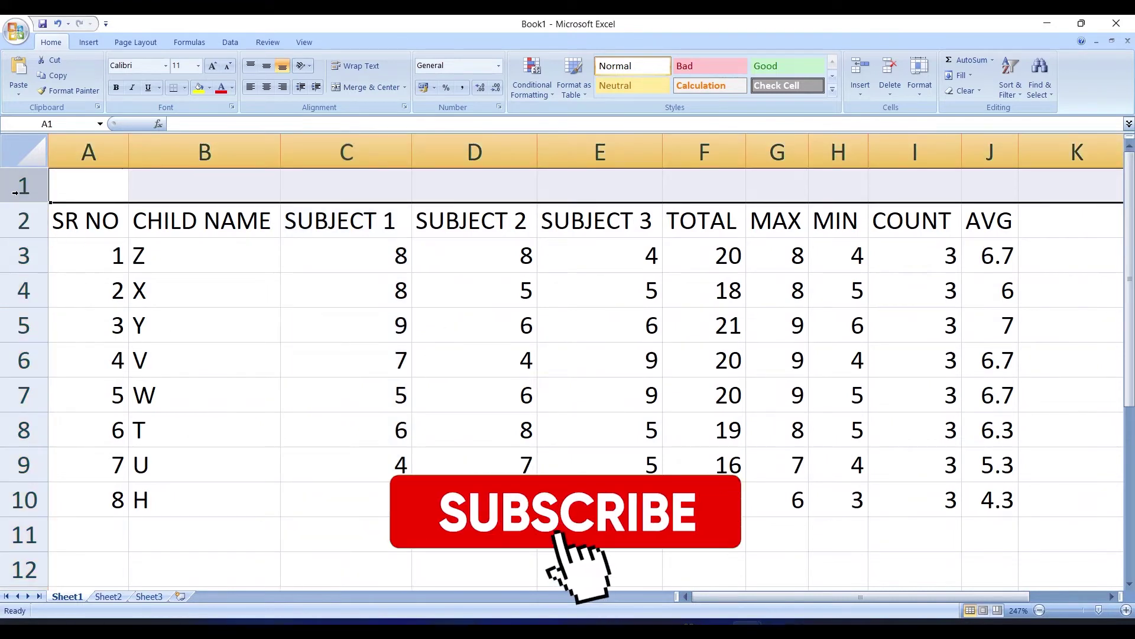
right_click(24, 191)
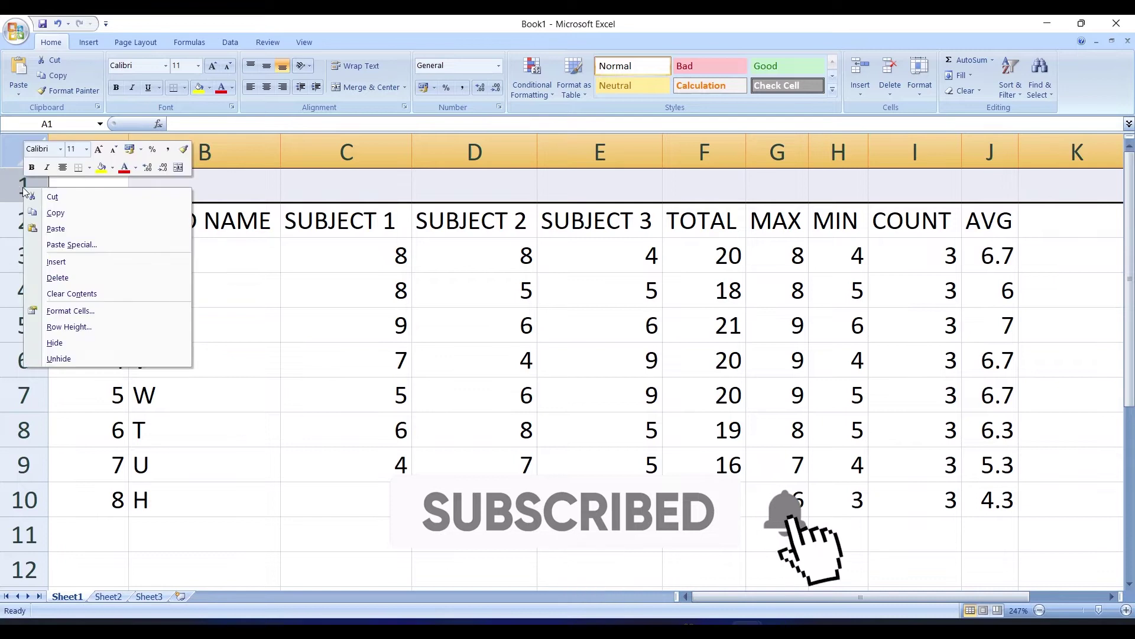
left_click(70, 278)
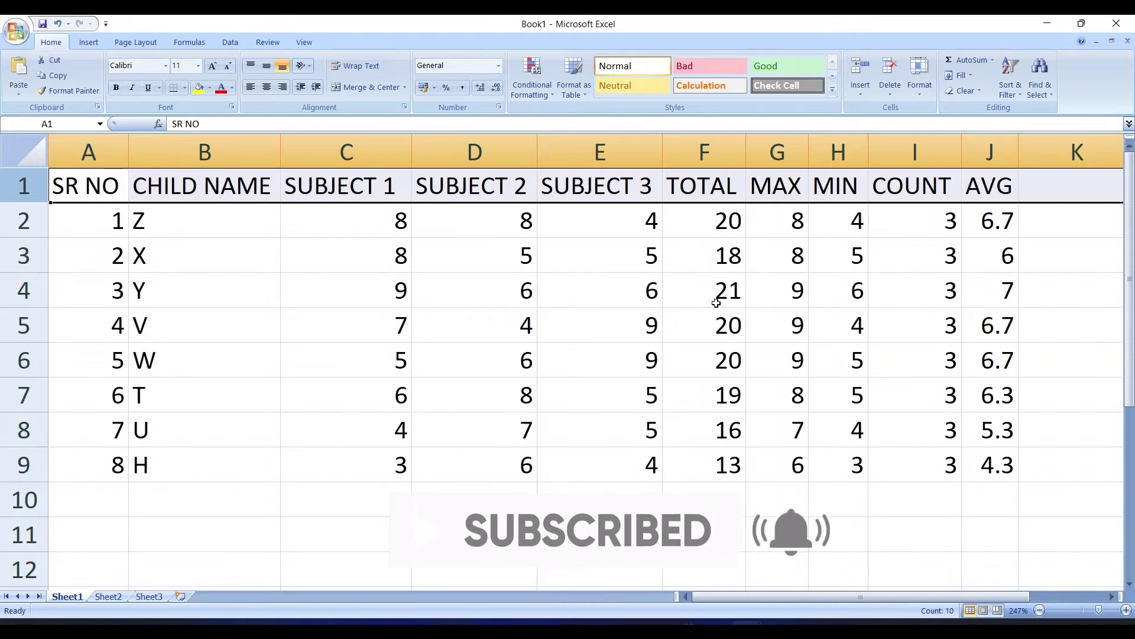
key("ctrl+z")
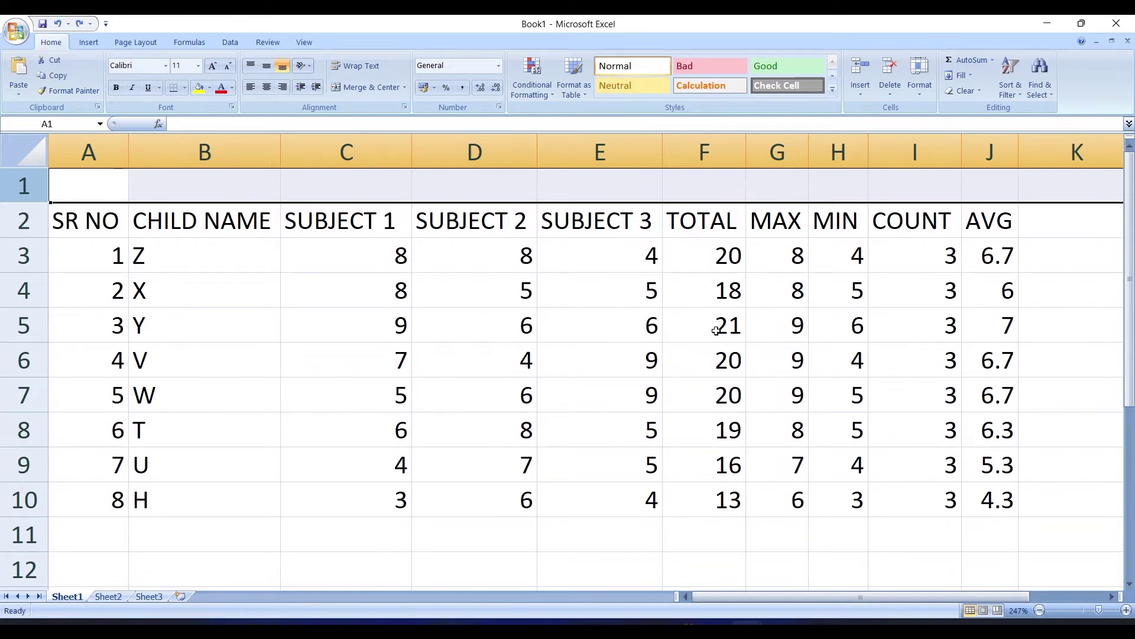
left_click(406, 331)
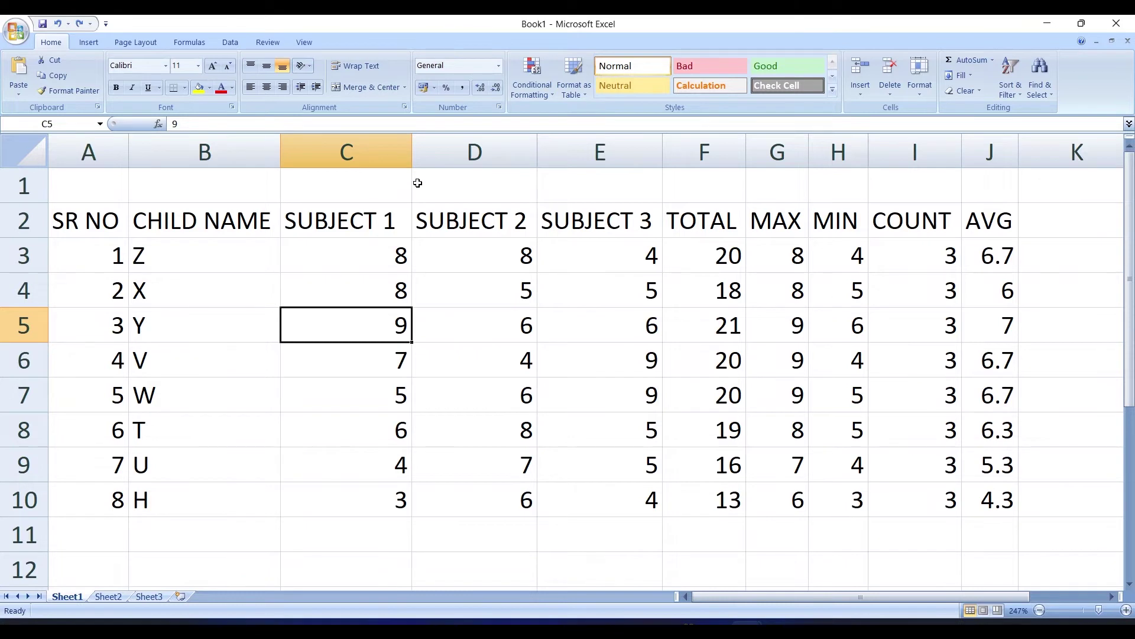
left_click(347, 152)
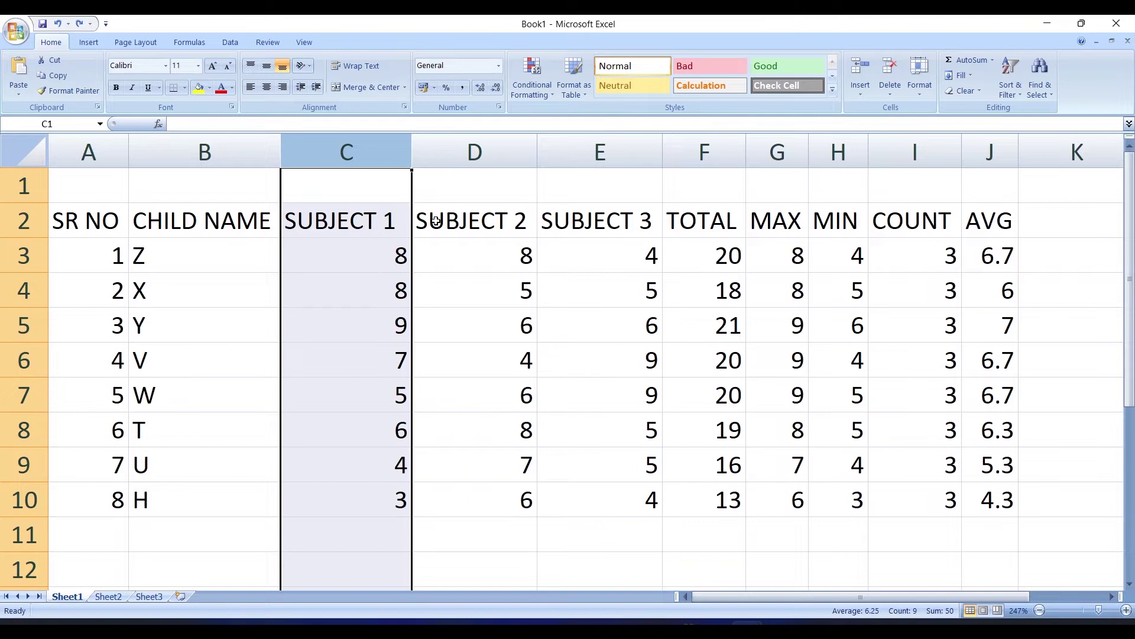
Insert a blank column C before SUBJECT 1 using Alt, I, C
key("alt")
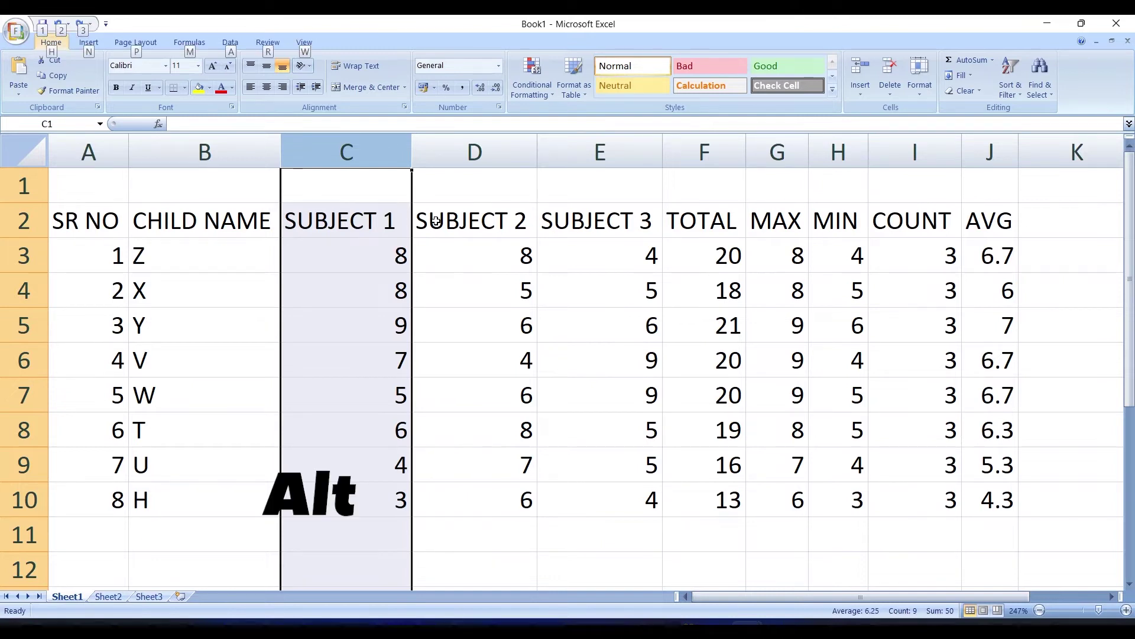
key("i")
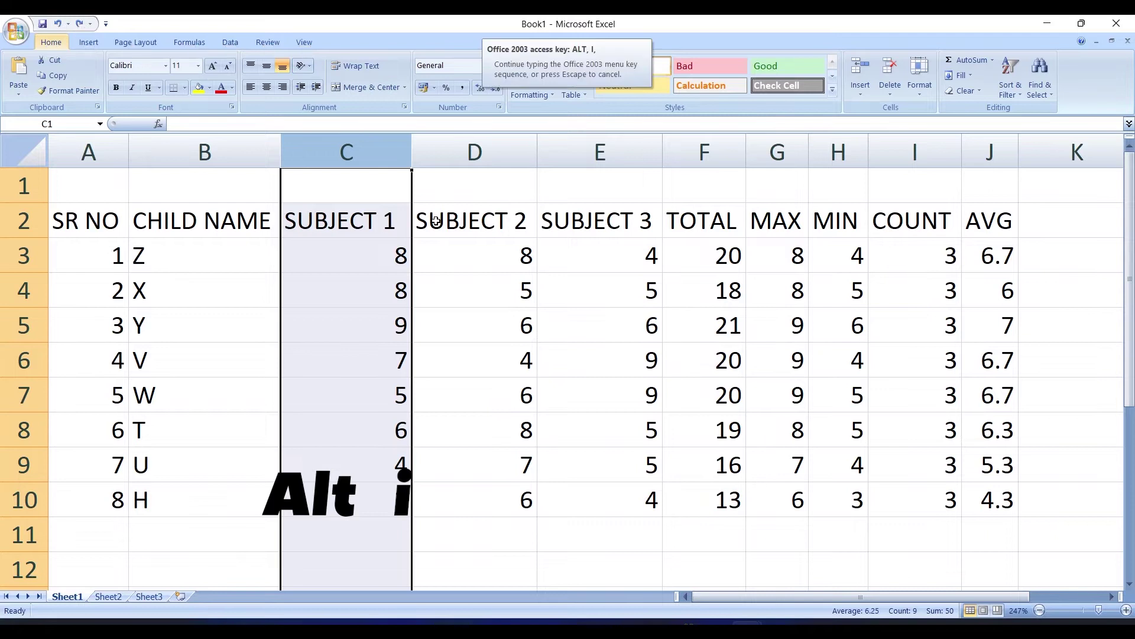
key("c")
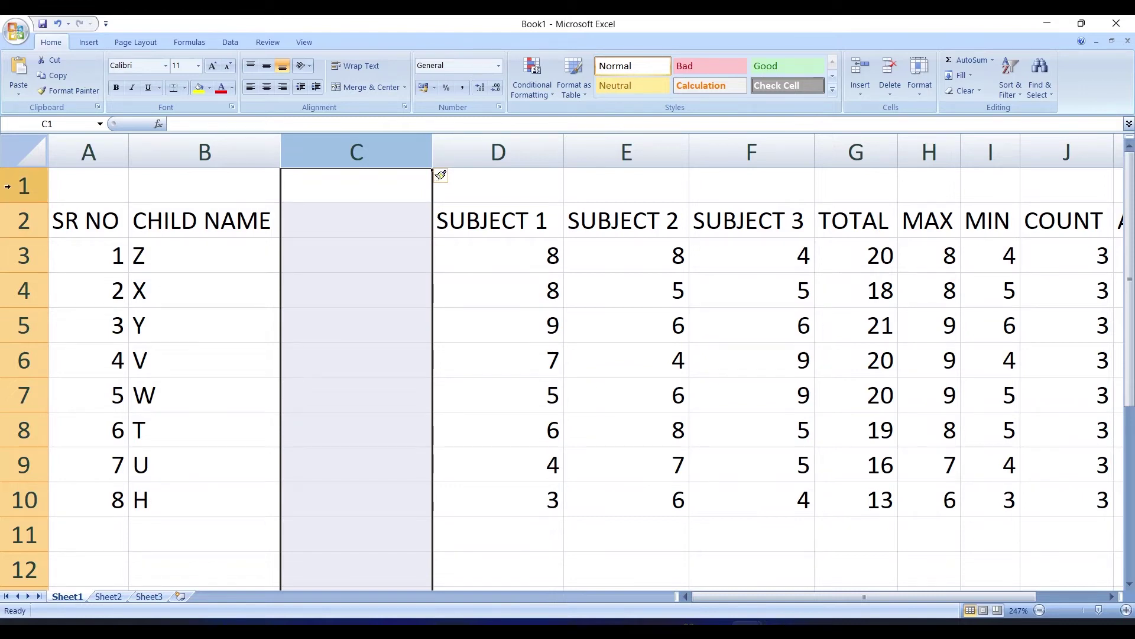
Try inserting a row above the headers with Alt, I, R, then undo it
left_click(8, 187)
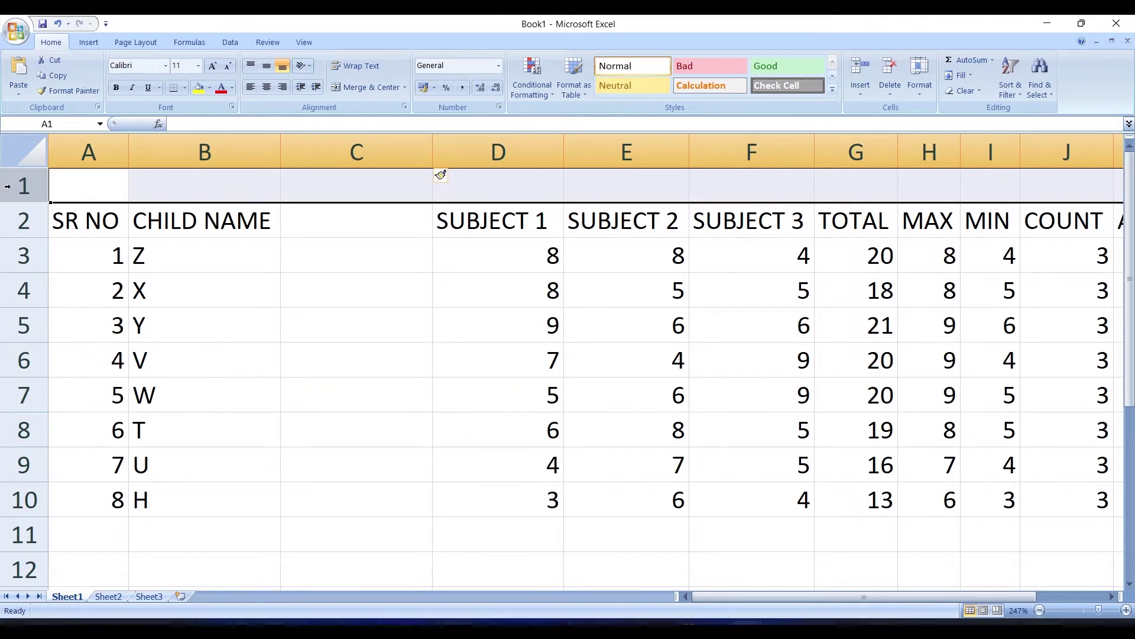
key("alt")
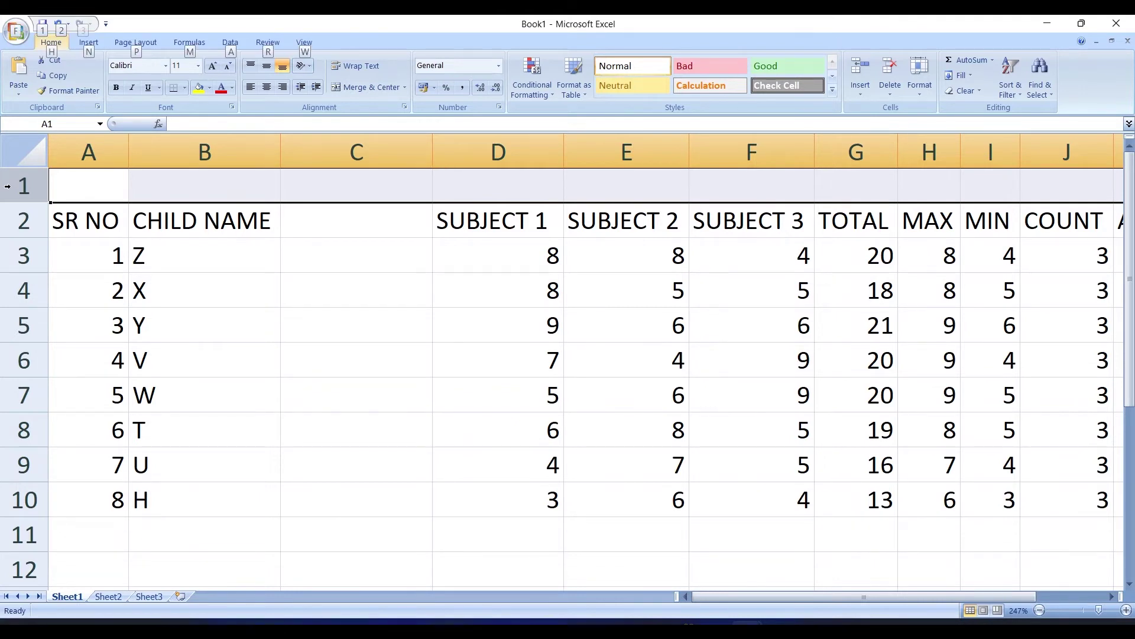
key("i")
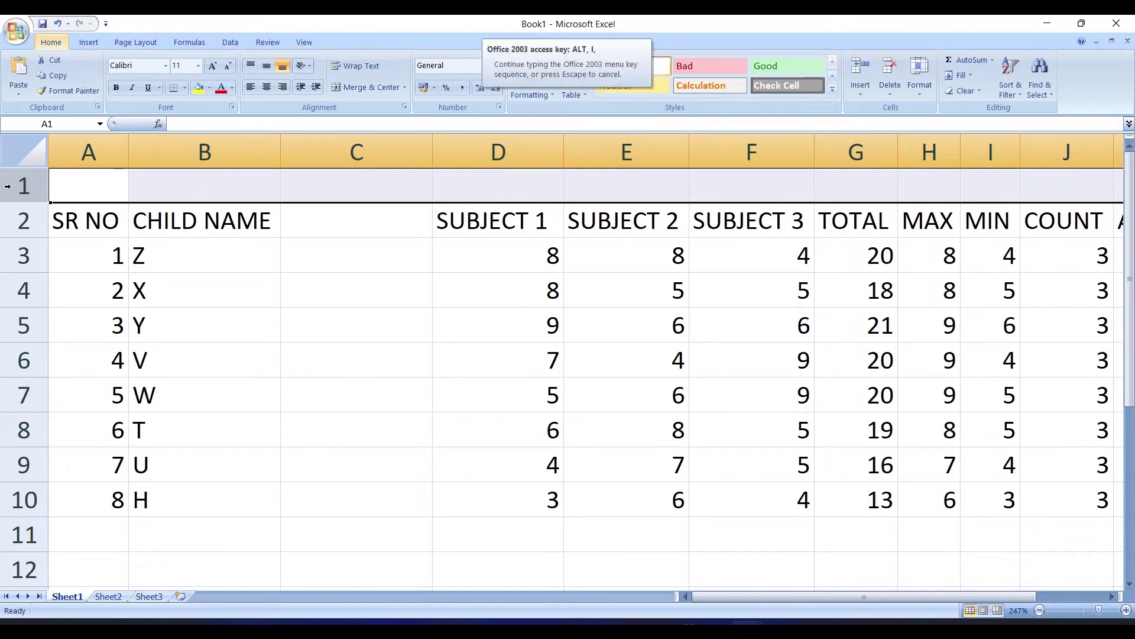
key("r")
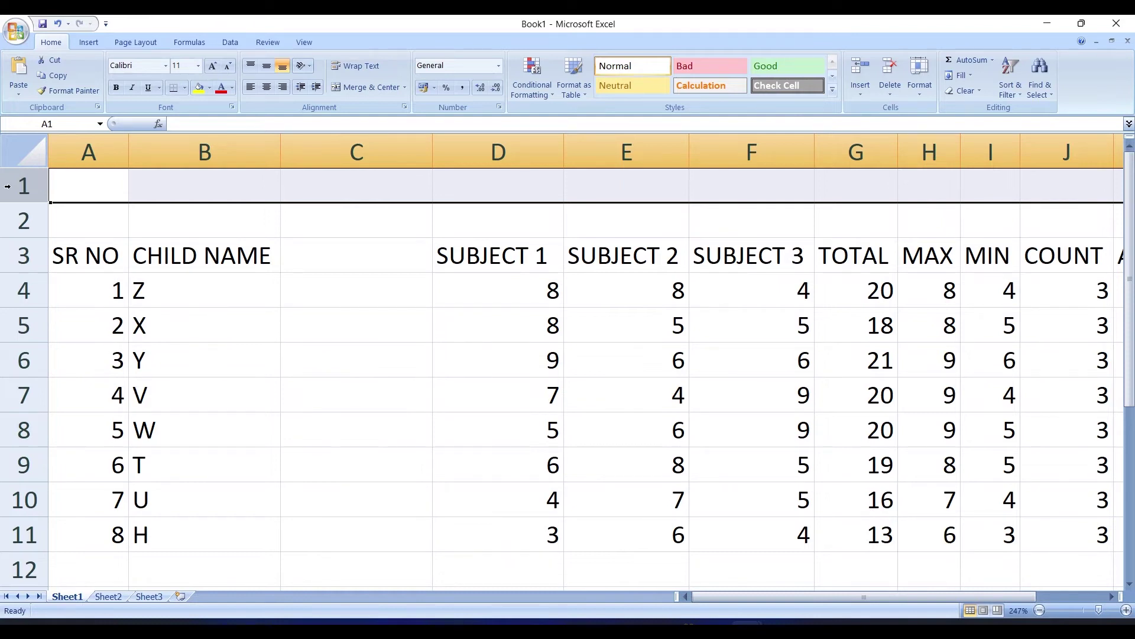
key("ctrl+z")
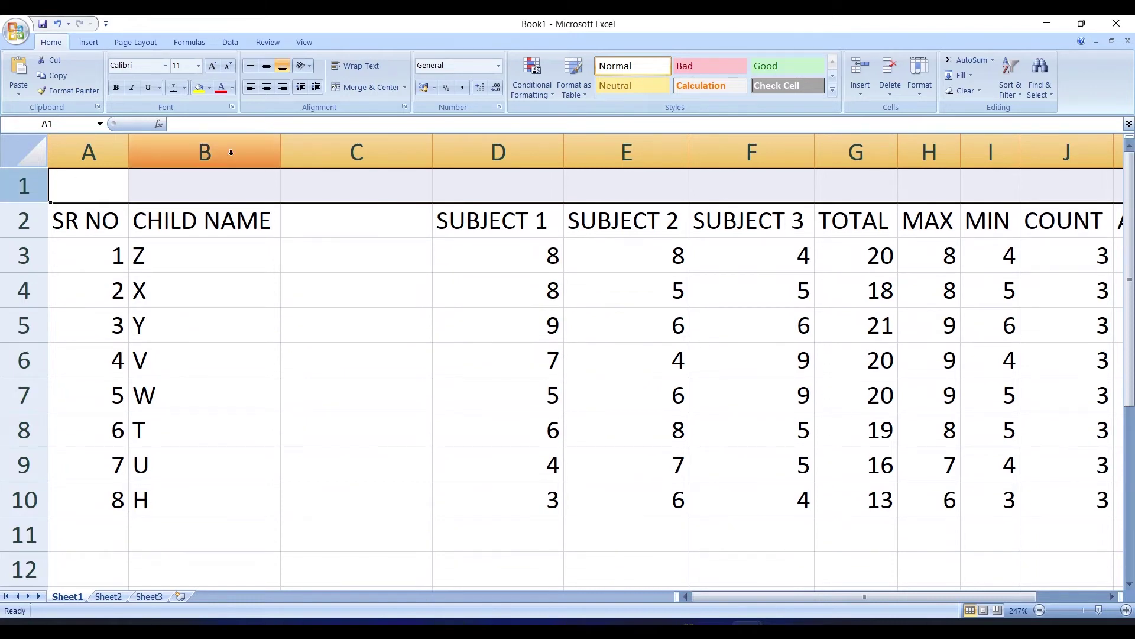
left_click(333, 156)
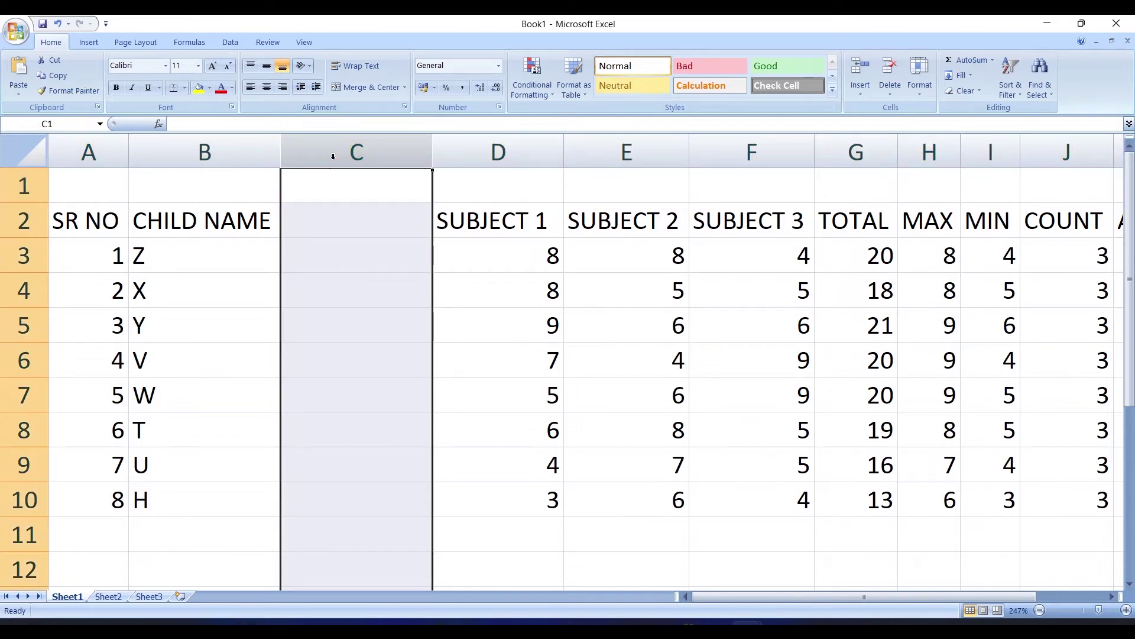
Delete empty column C, then insert blank columns before SUBJECT 1 and undo the extras
key("ctrl+minus")
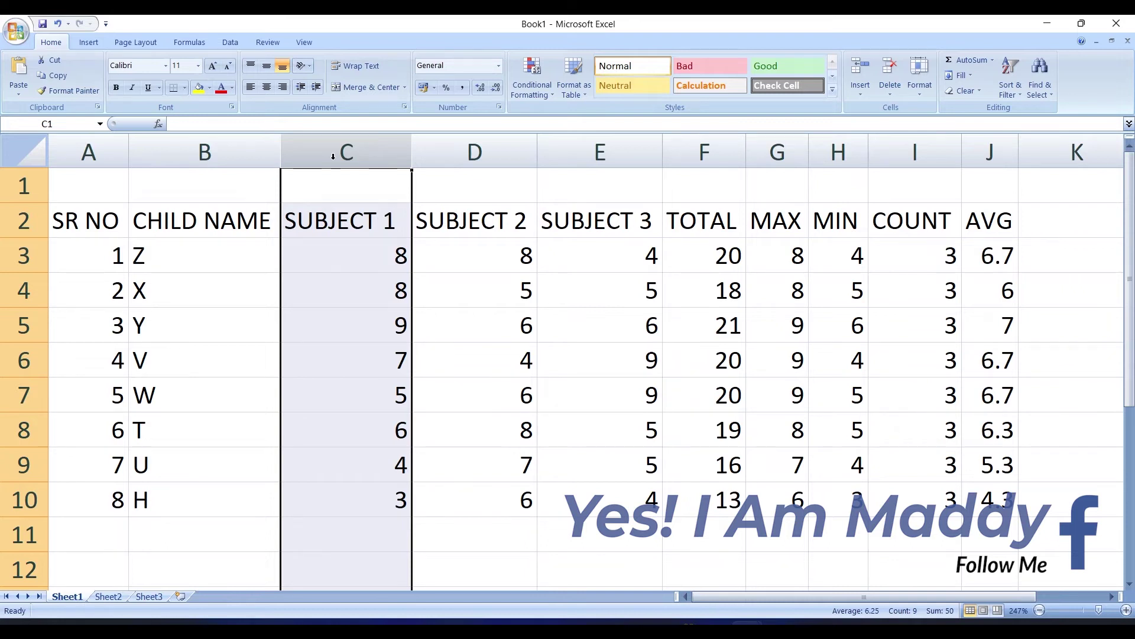
key("ctrl+shift+plus")
key("ctrl+shift+plus")
key("ctrl+shift+plus")
key("ctrl+shift+plus")
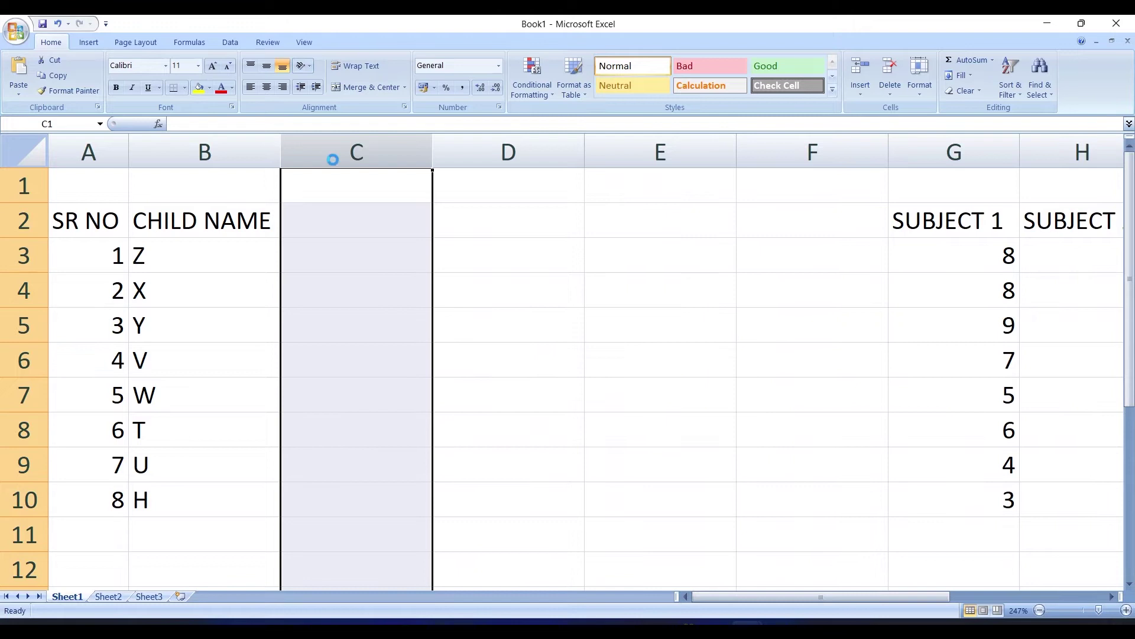
key("ctrl+z")
key("ctrl+z")
key("ctrl+z")
key("ctrl+z")
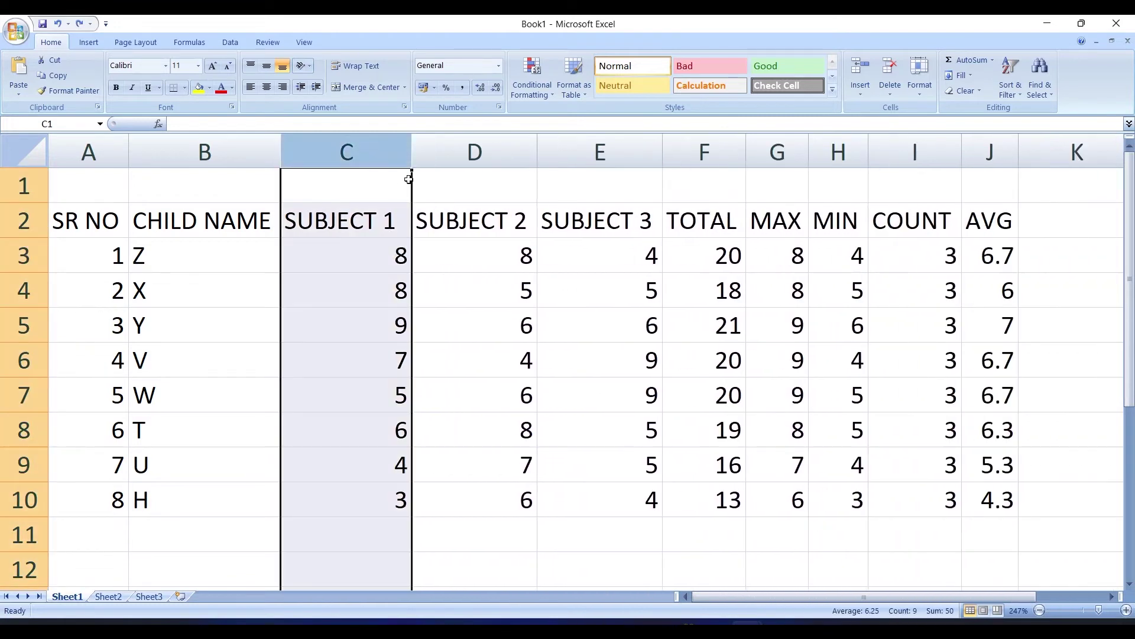
left_click_drag(352, 151, 780, 151)
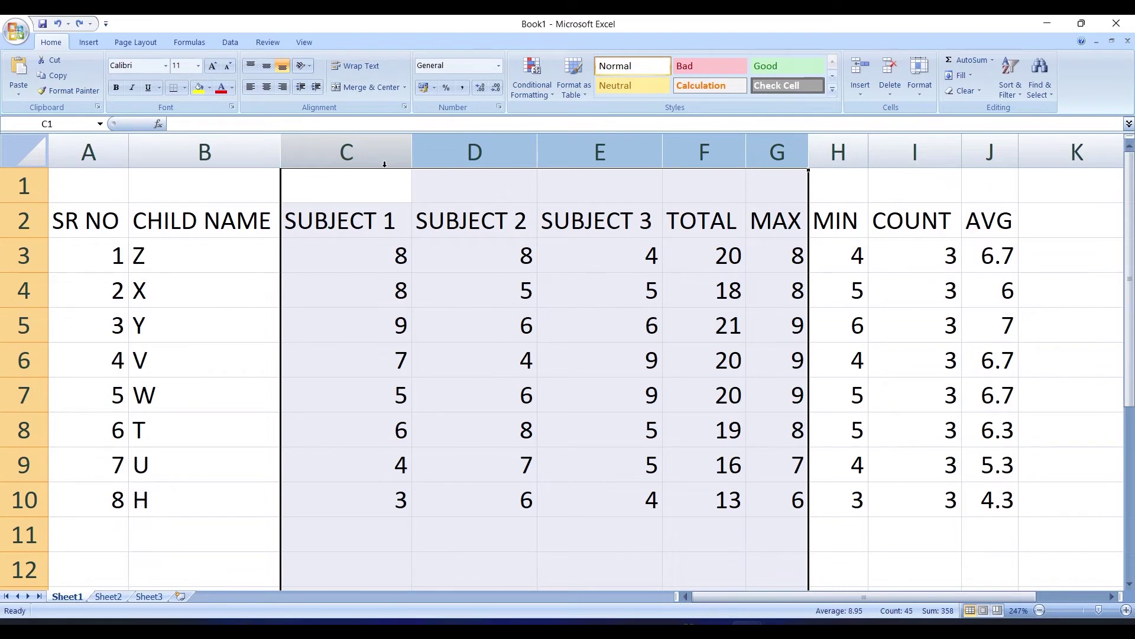
right_click(365, 156)
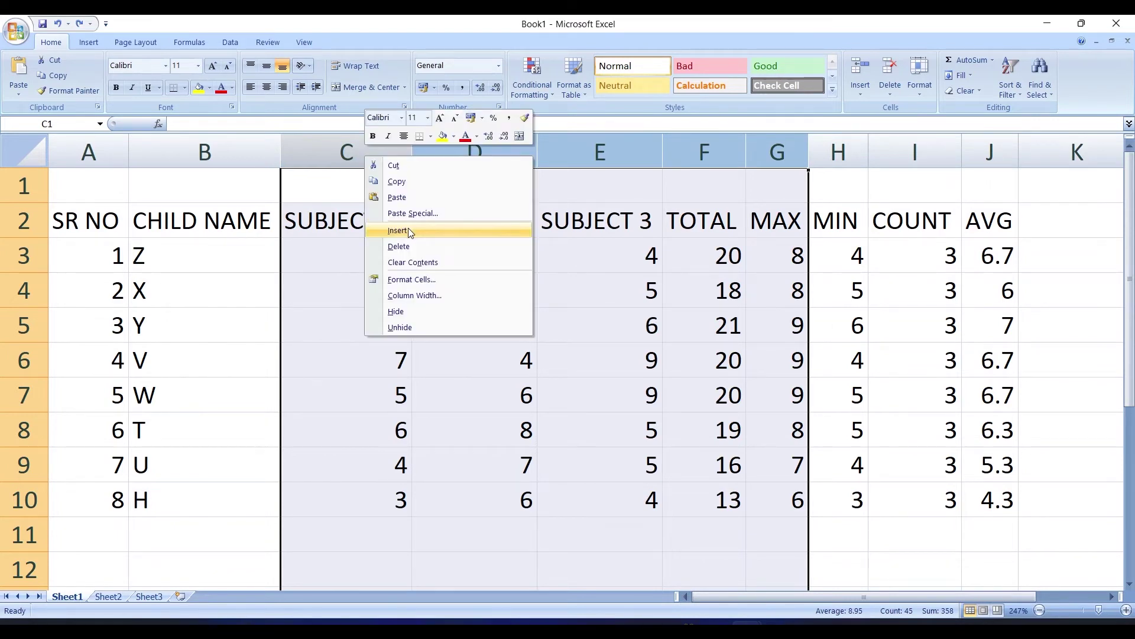
left_click(409, 230)
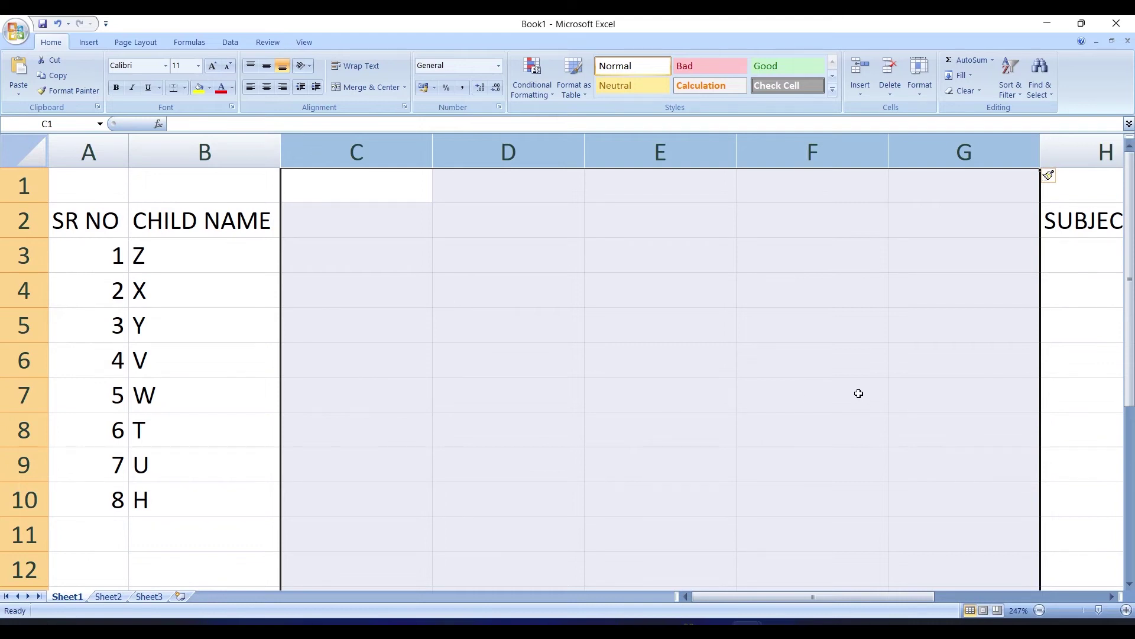
key("ctrl+z")
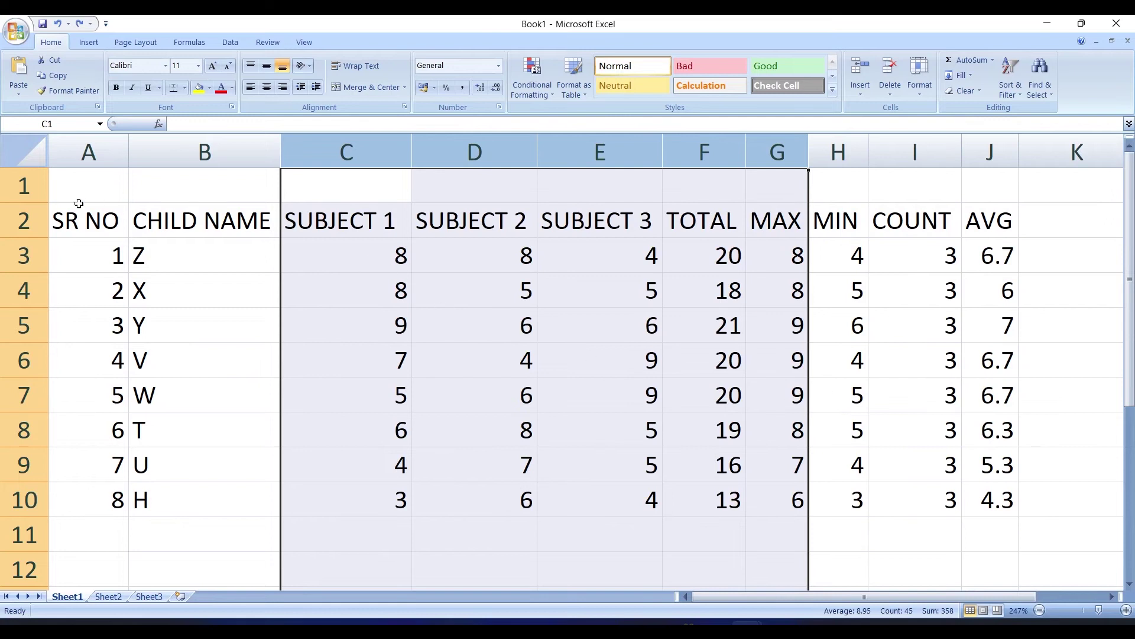
left_click(23, 222)
left_click_drag(24, 254, 21, 362)
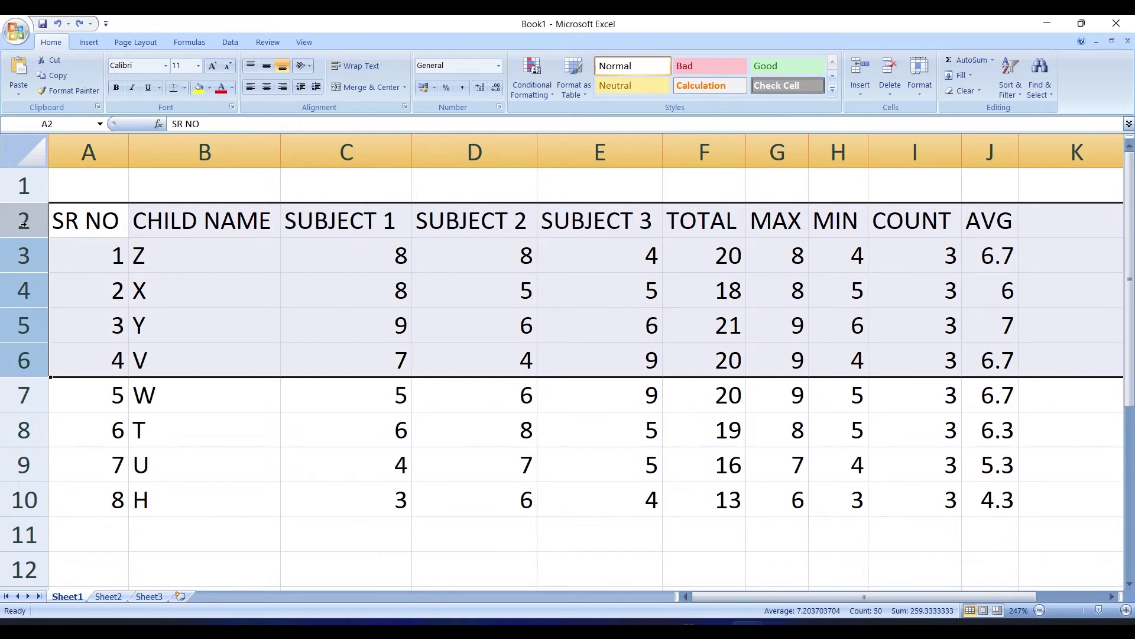
key("ctrl+shift+plus")
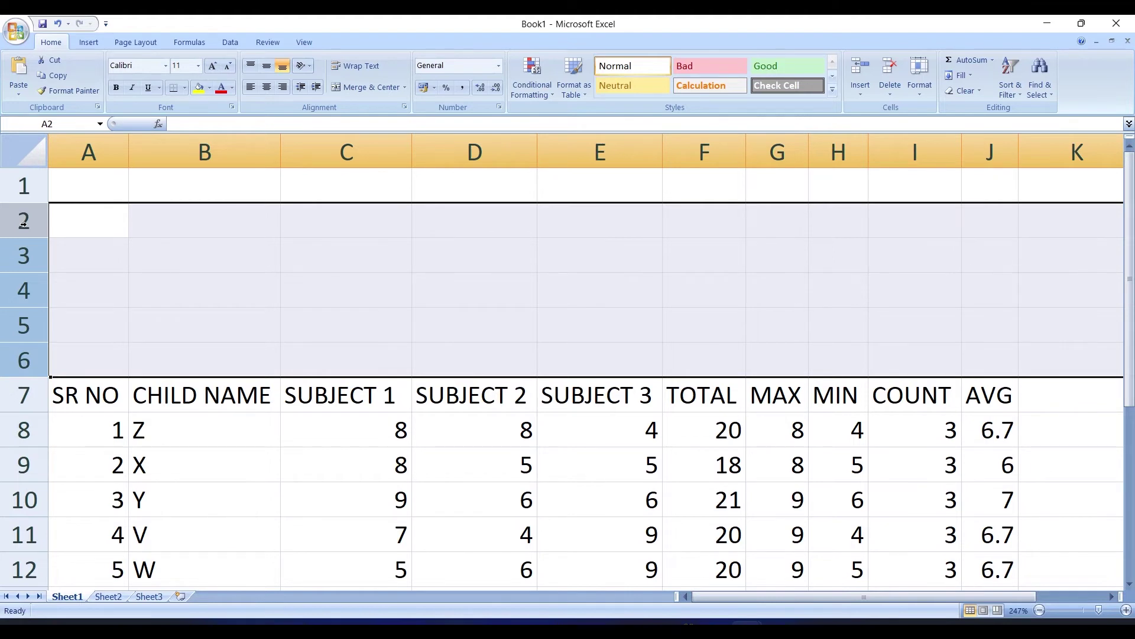
key("ctrl+z")
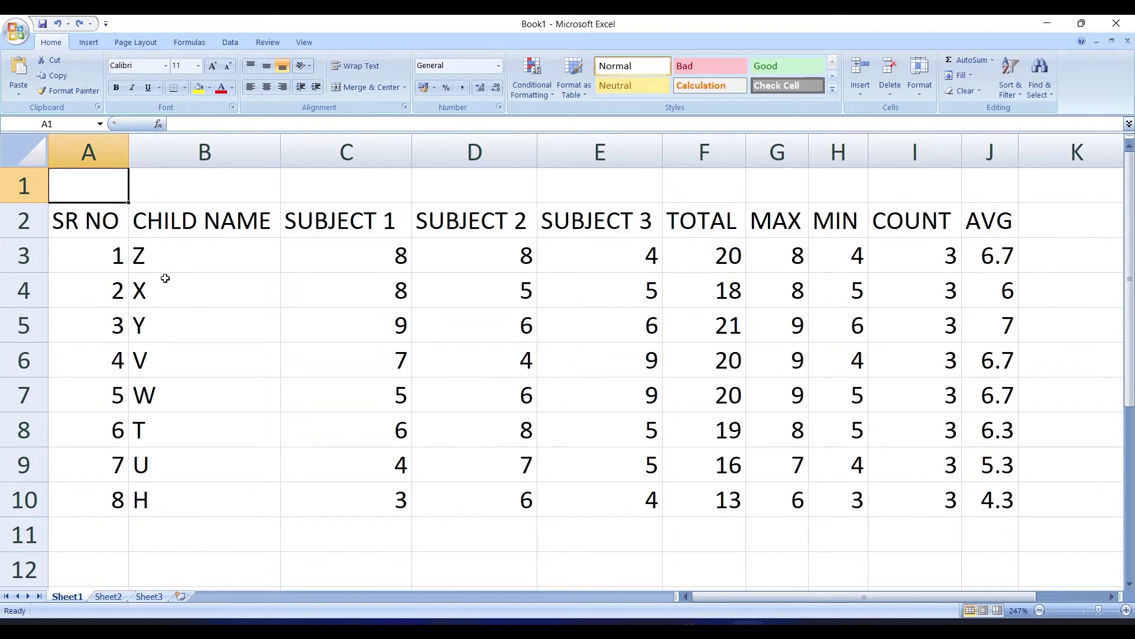
type("Re")
type("port car")
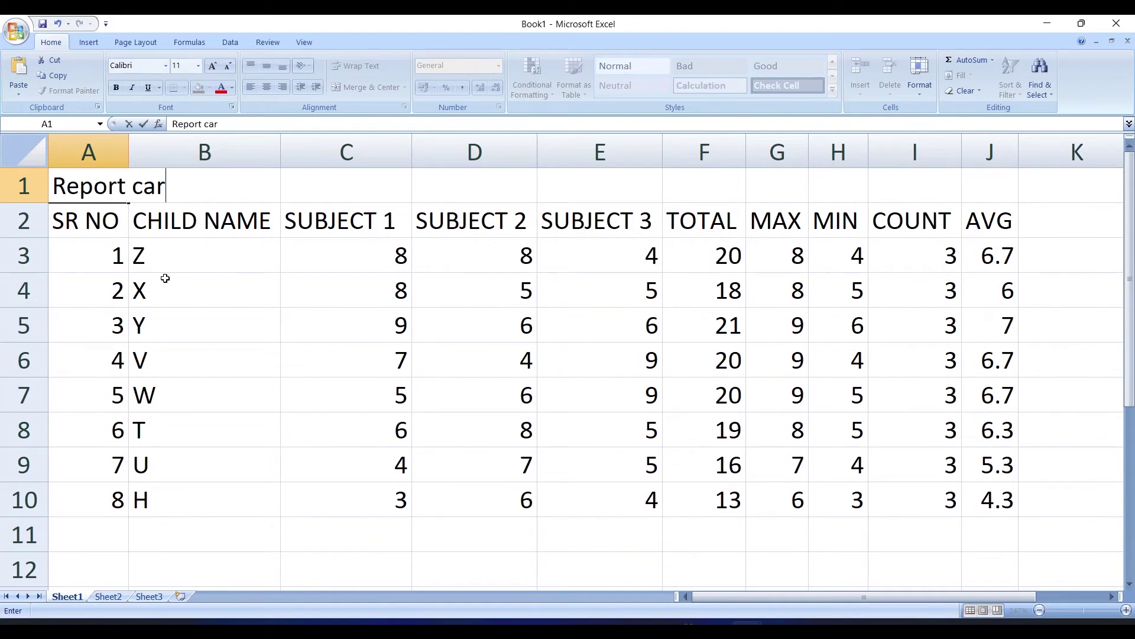
type("d")
key("Return")
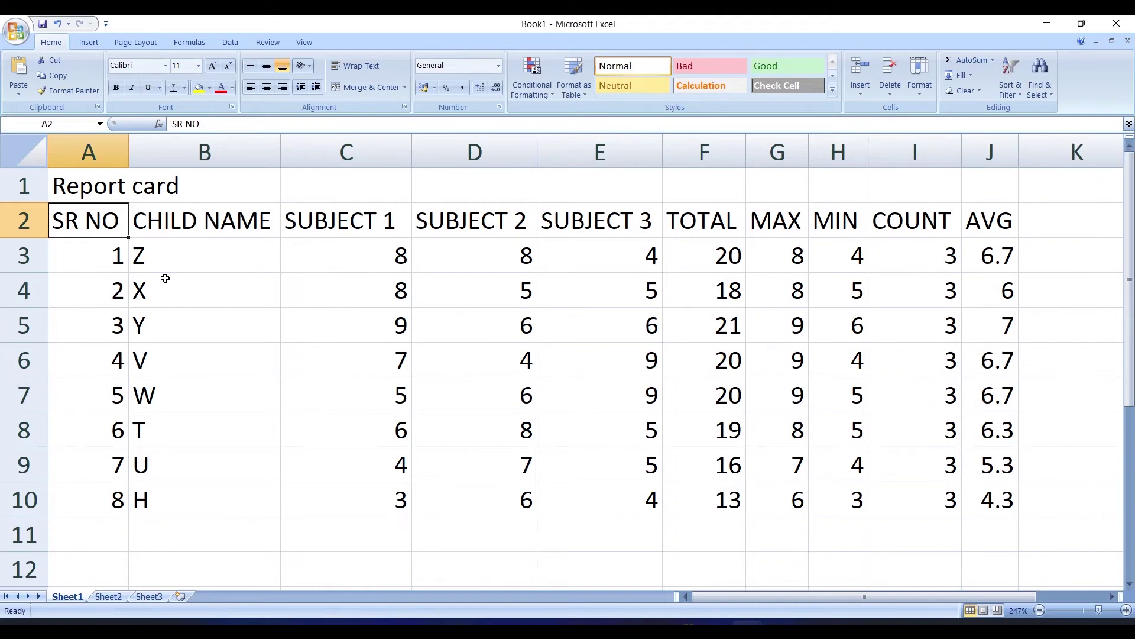
left_click(101, 187)
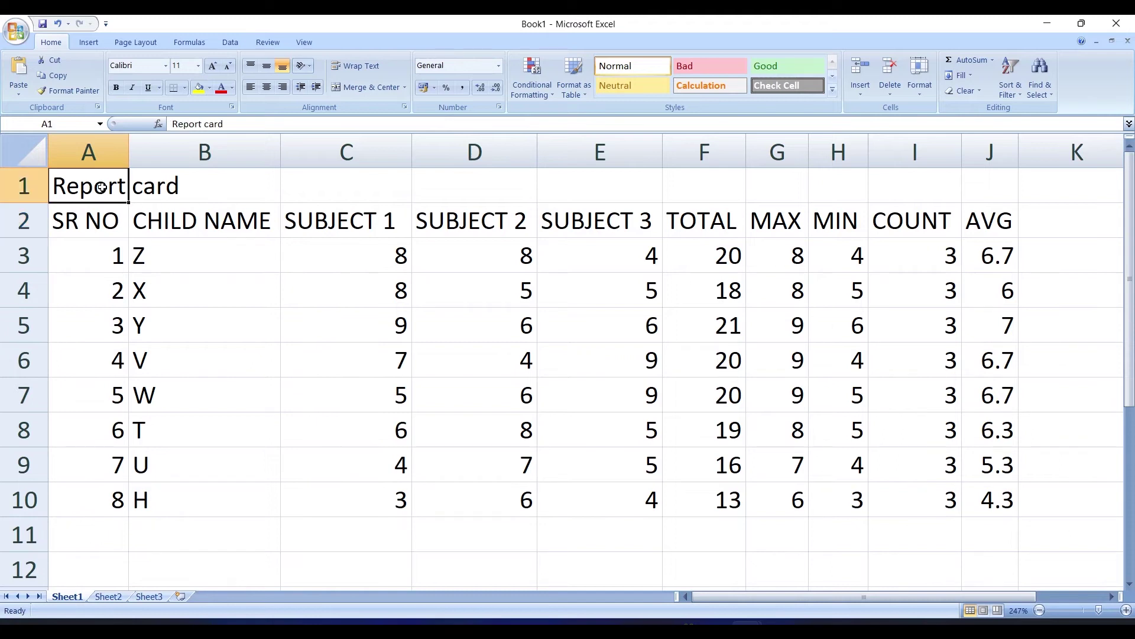
left_click_drag(101, 188, 978, 185)
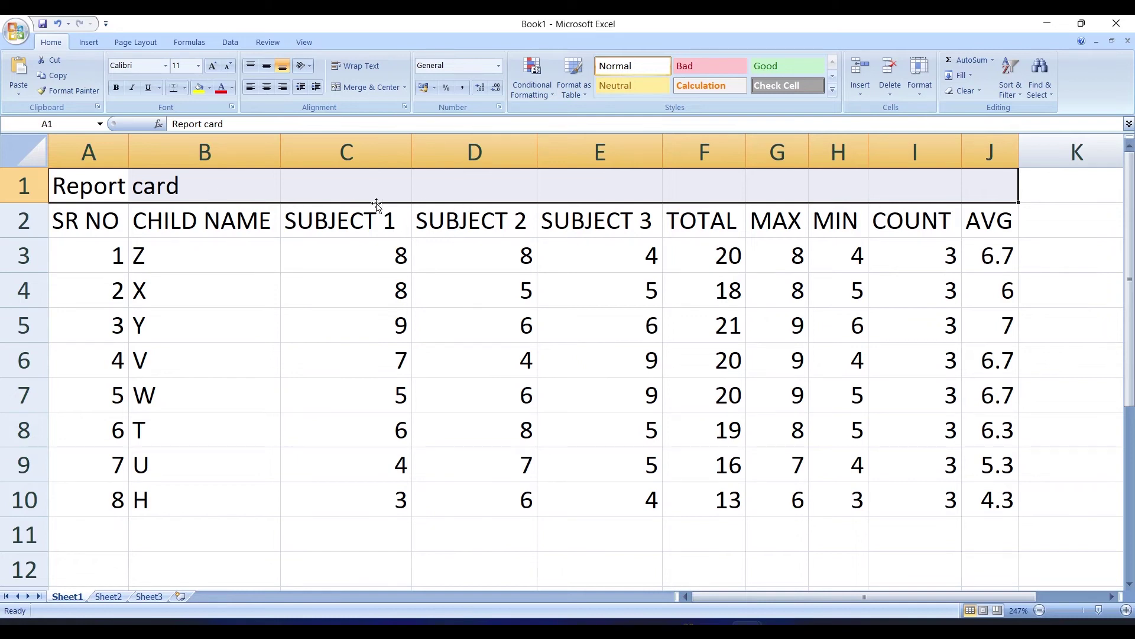
left_click(443, 195)
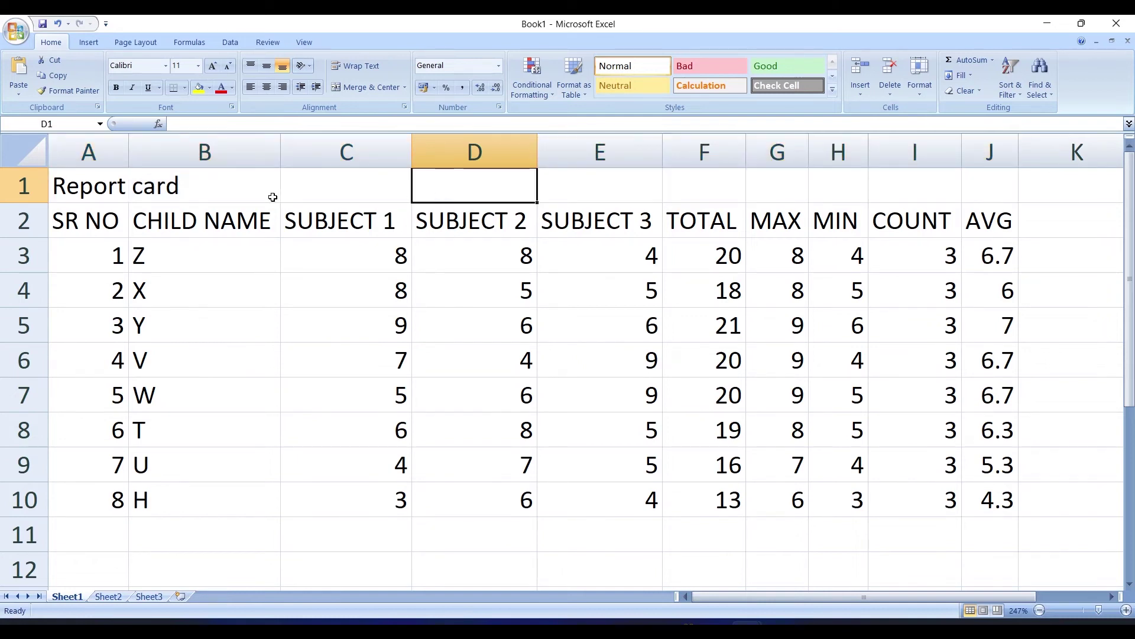
left_click(59, 180)
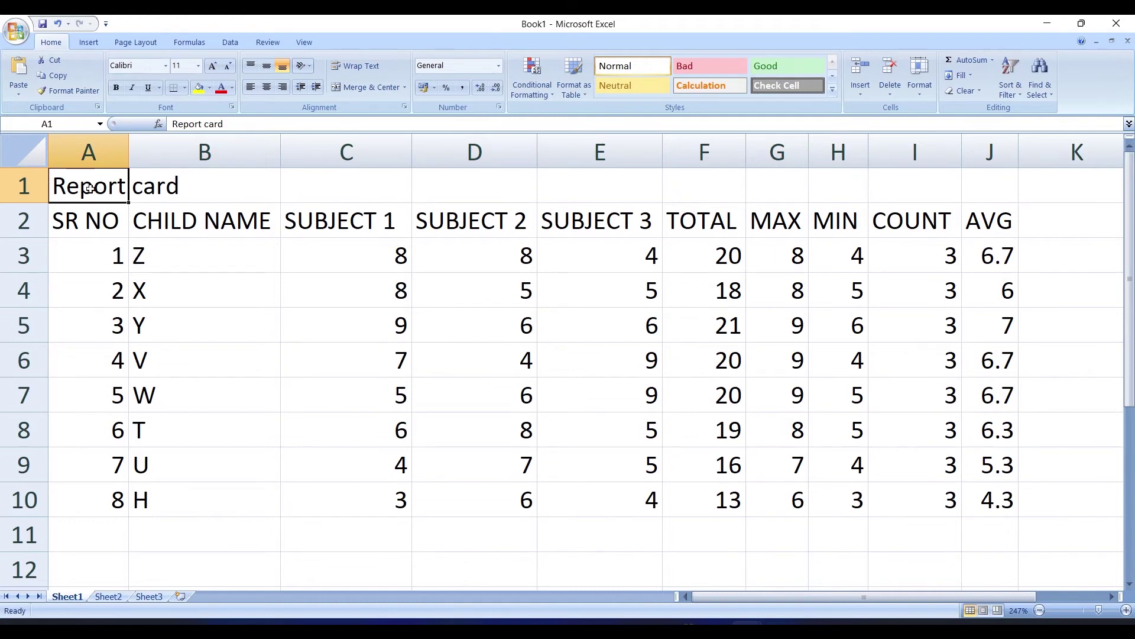
left_click_drag(69, 187, 187, 185)
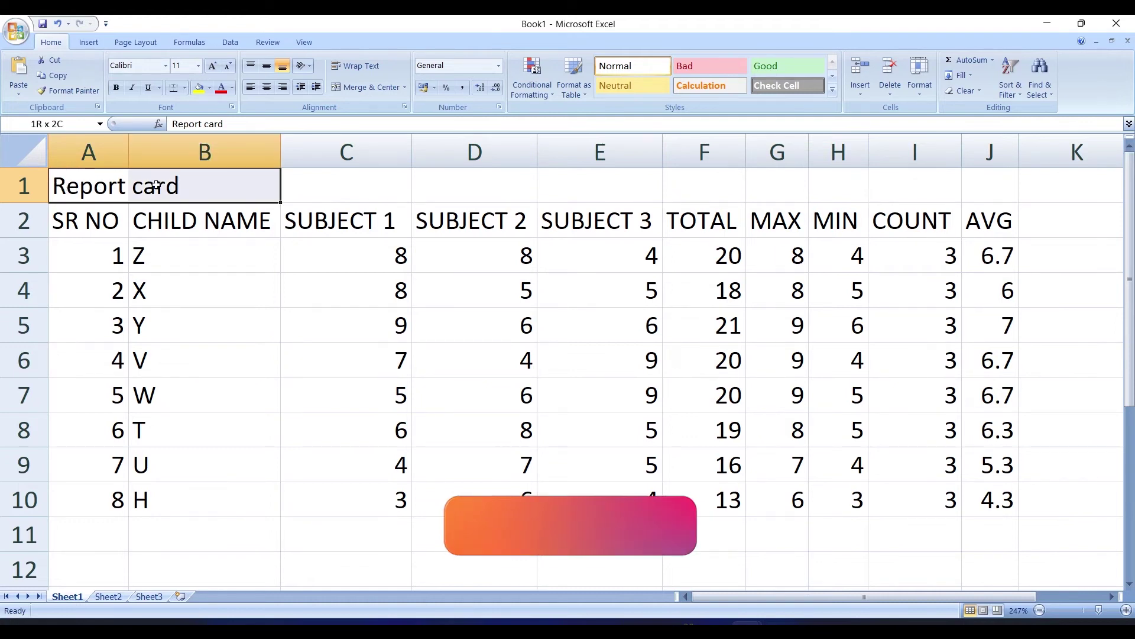
key("ctrl+c")
left_click(550, 200)
key("Return")
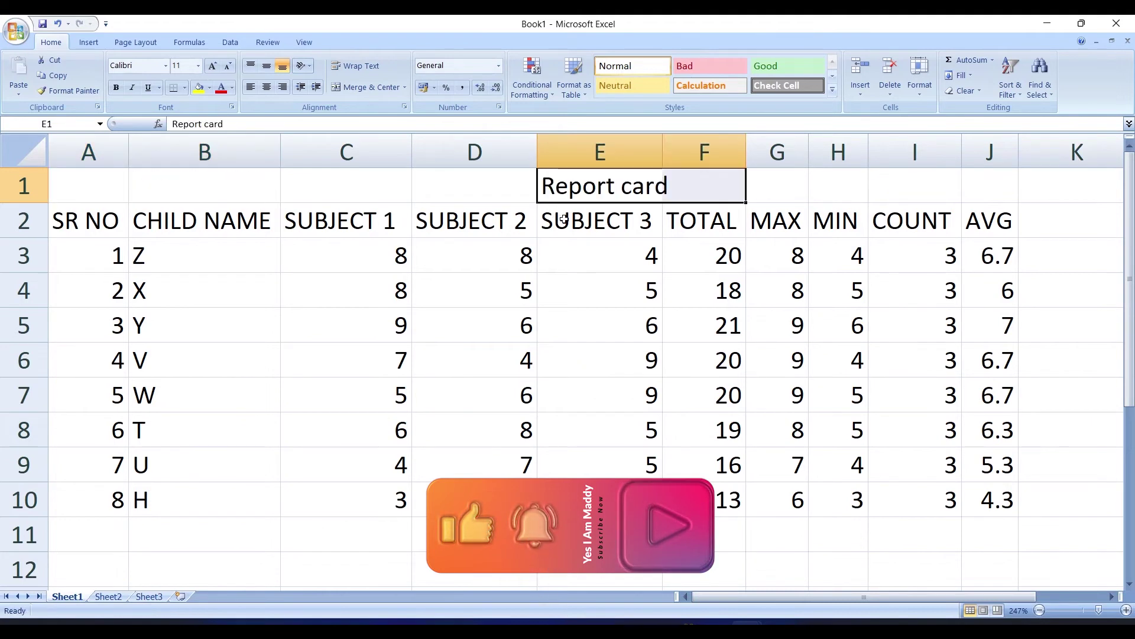
left_click(615, 252)
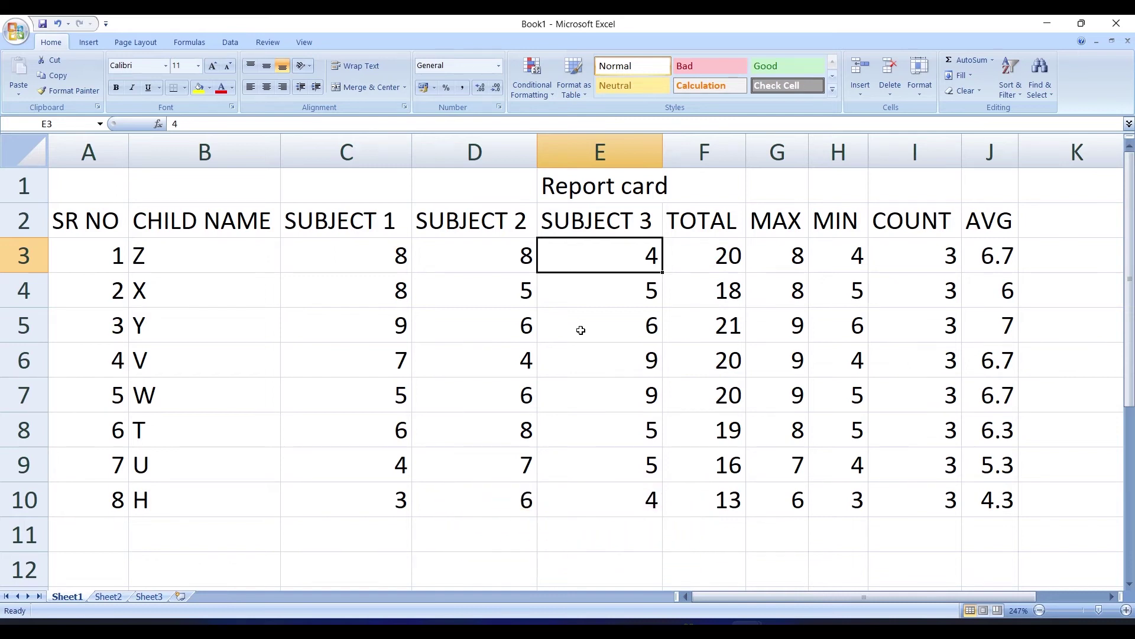
key("ctrl+z")
left_click(435, 312)
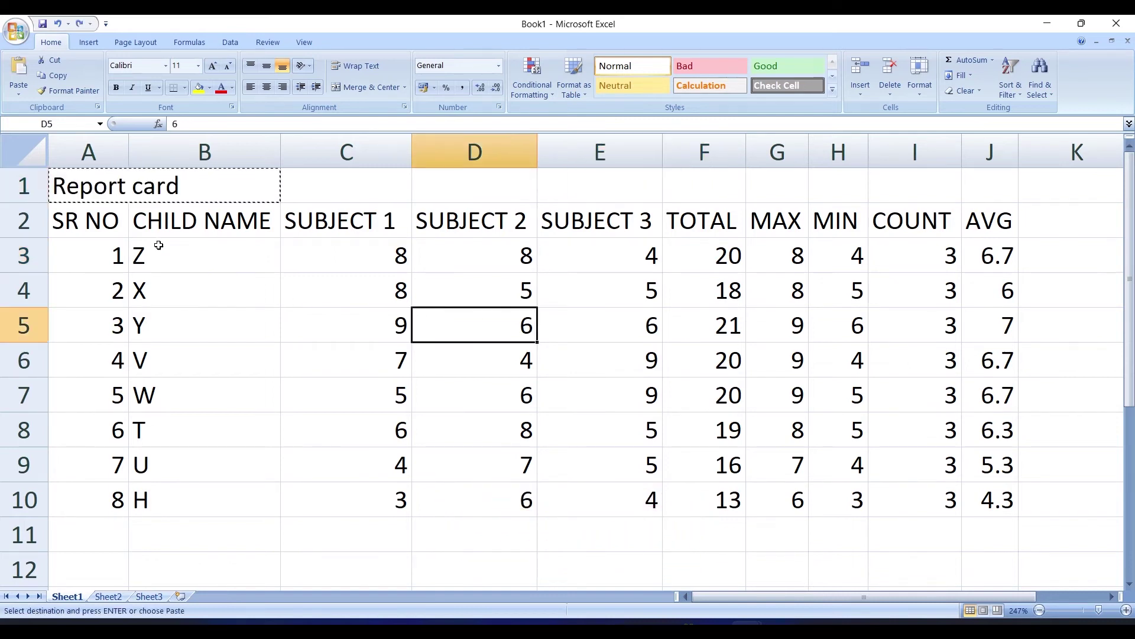
left_click(223, 201)
left_click_drag(91, 182, 982, 177)
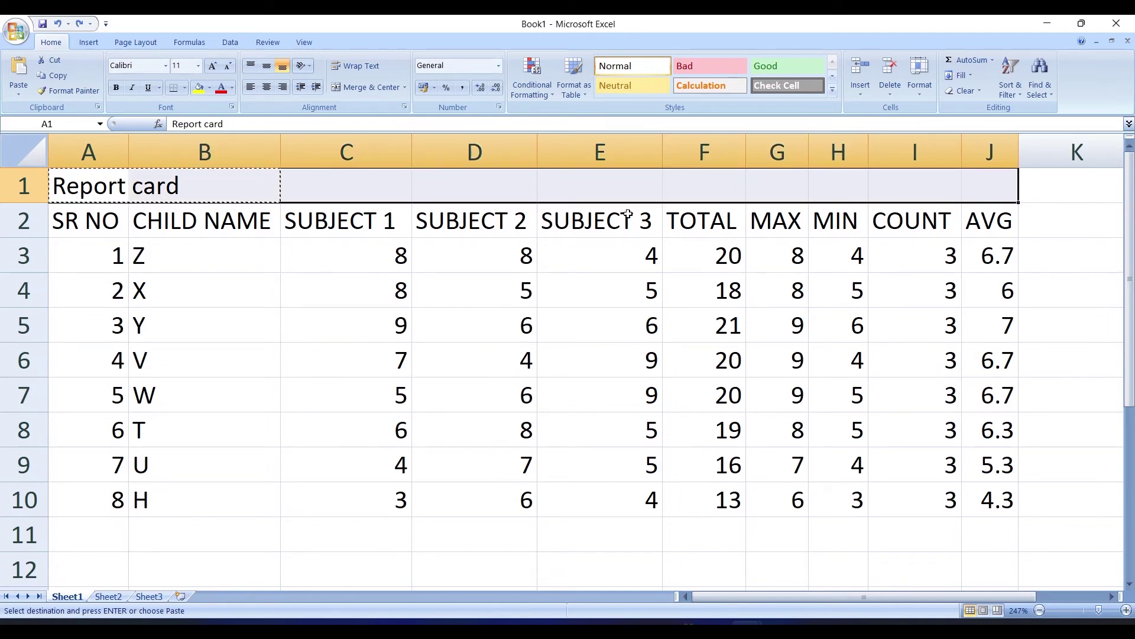
Merge and centre the 'Report card' title across A1:J1 and fill it light green
left_click(370, 89)
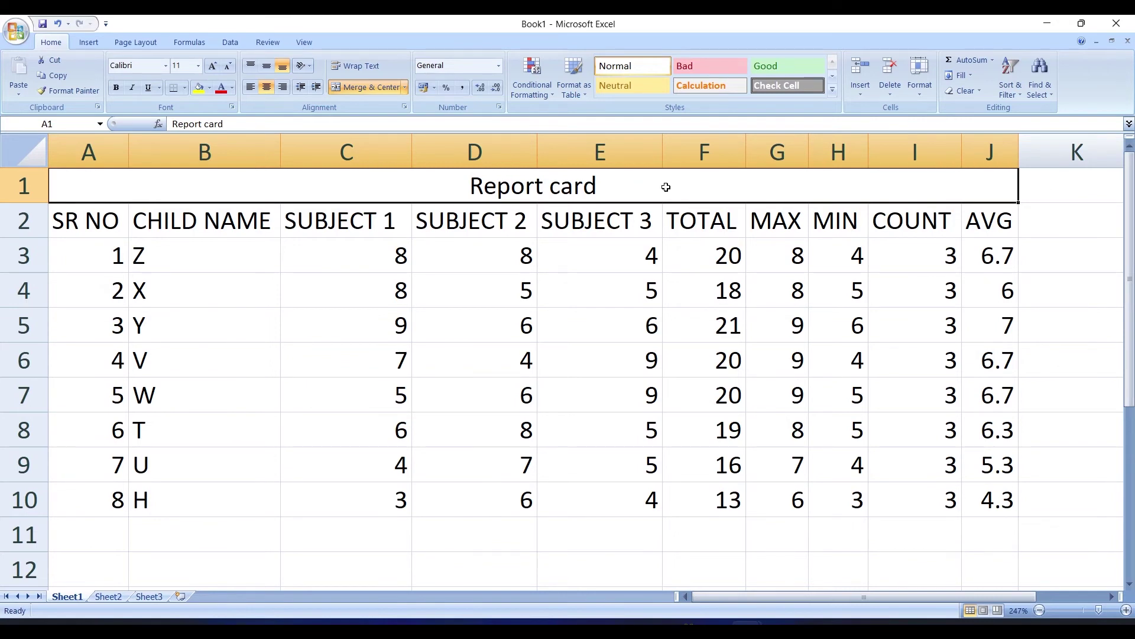
left_click(625, 241)
left_click(617, 198)
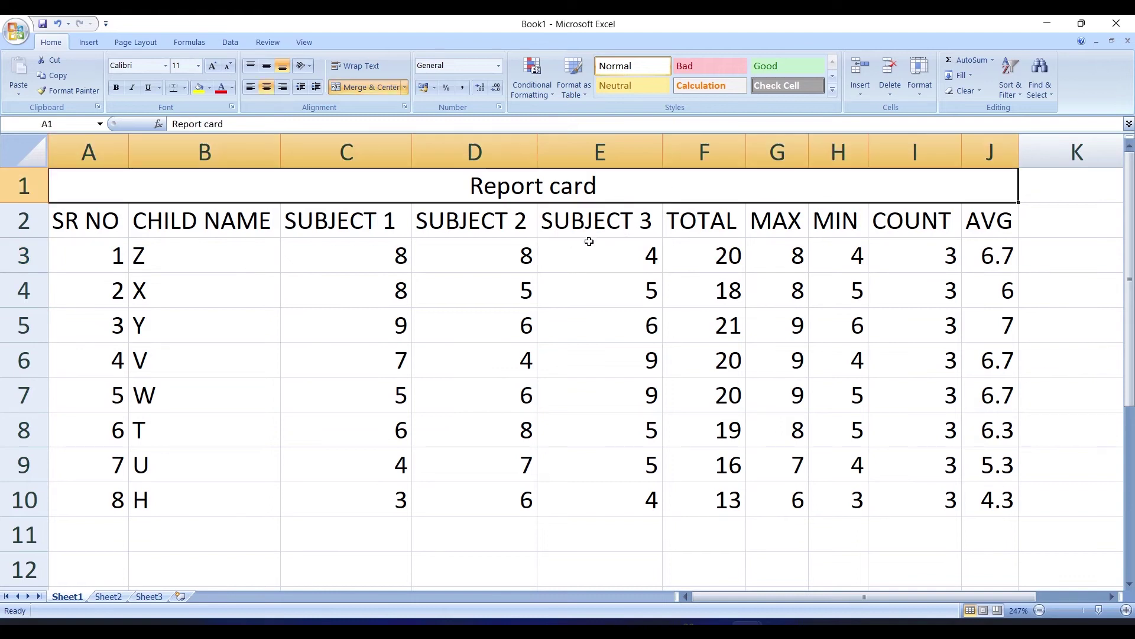
left_click(210, 89)
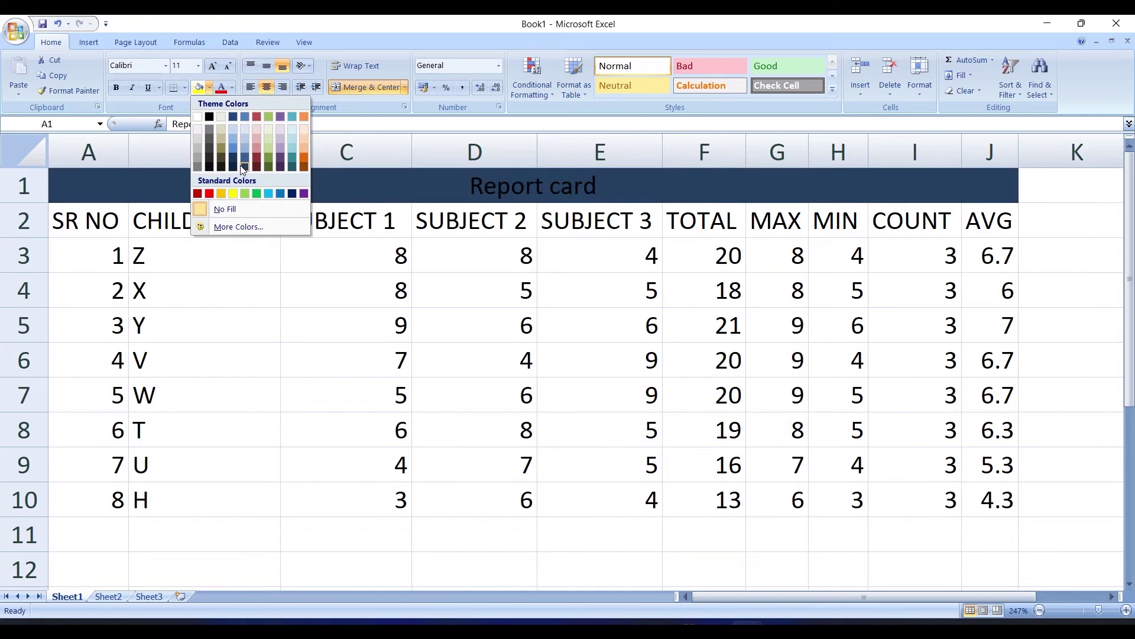
left_click(268, 136)
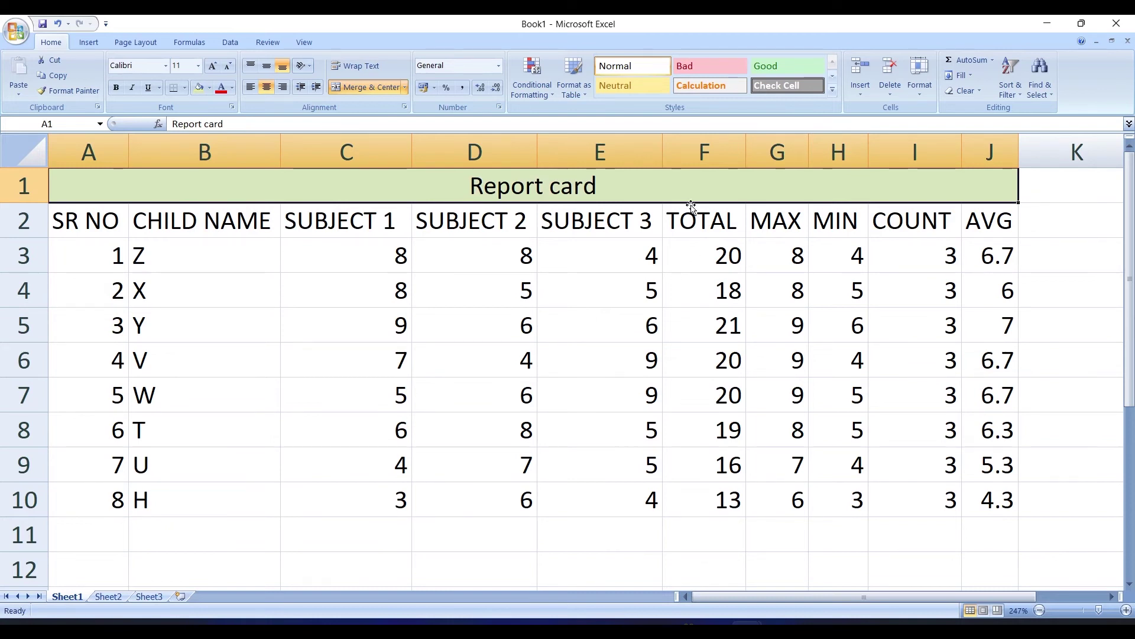
key("ctrl+End")
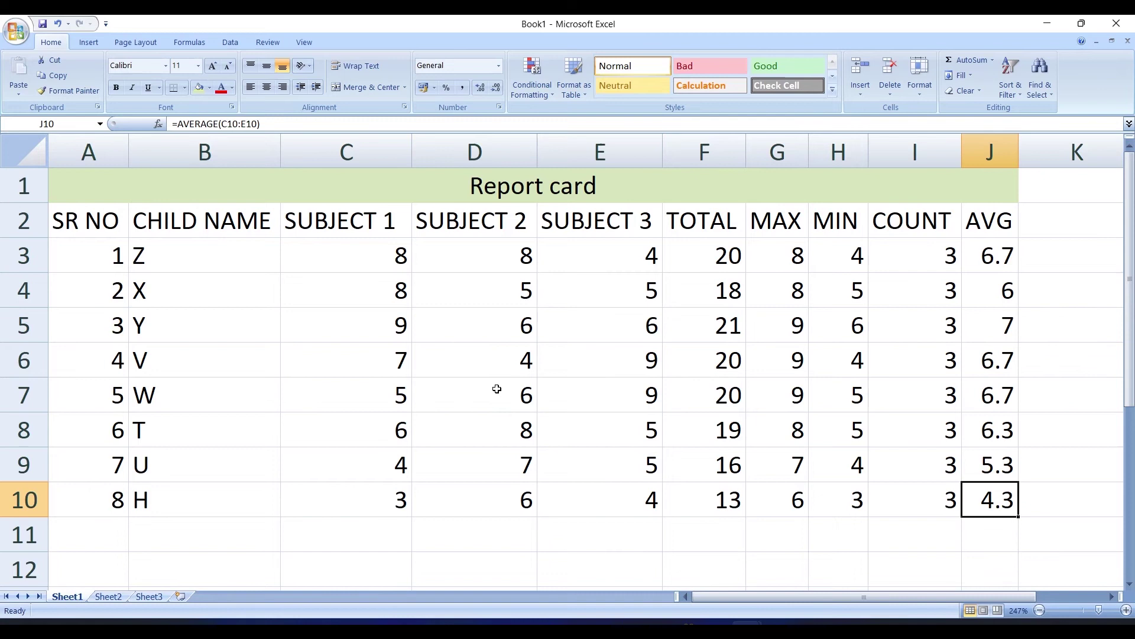
key("ctrl+p")
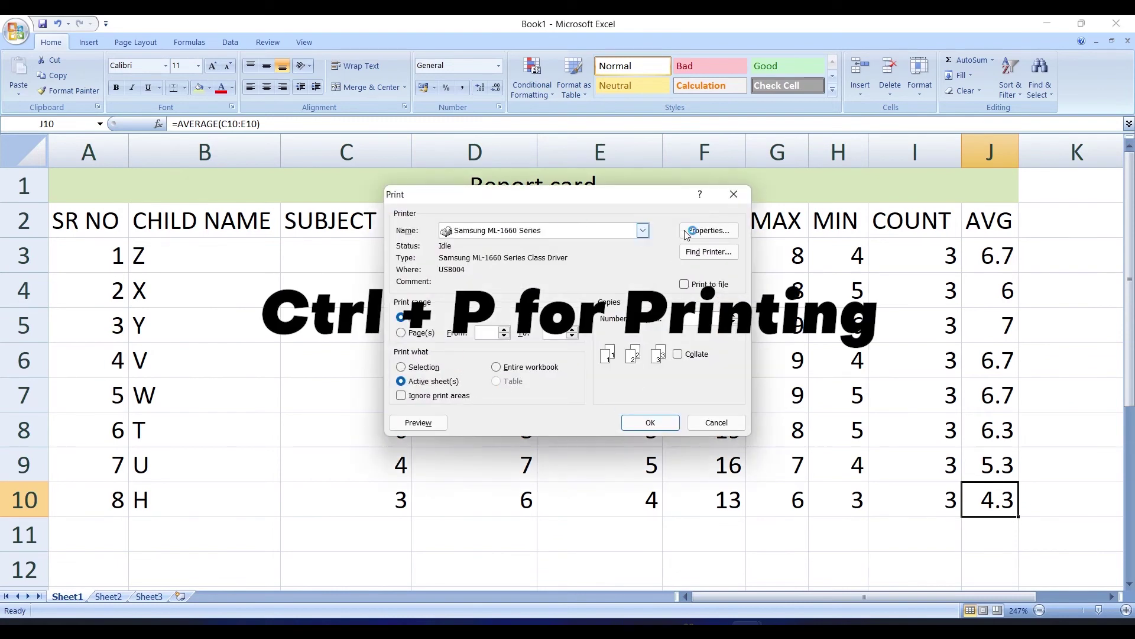
left_click(418, 422)
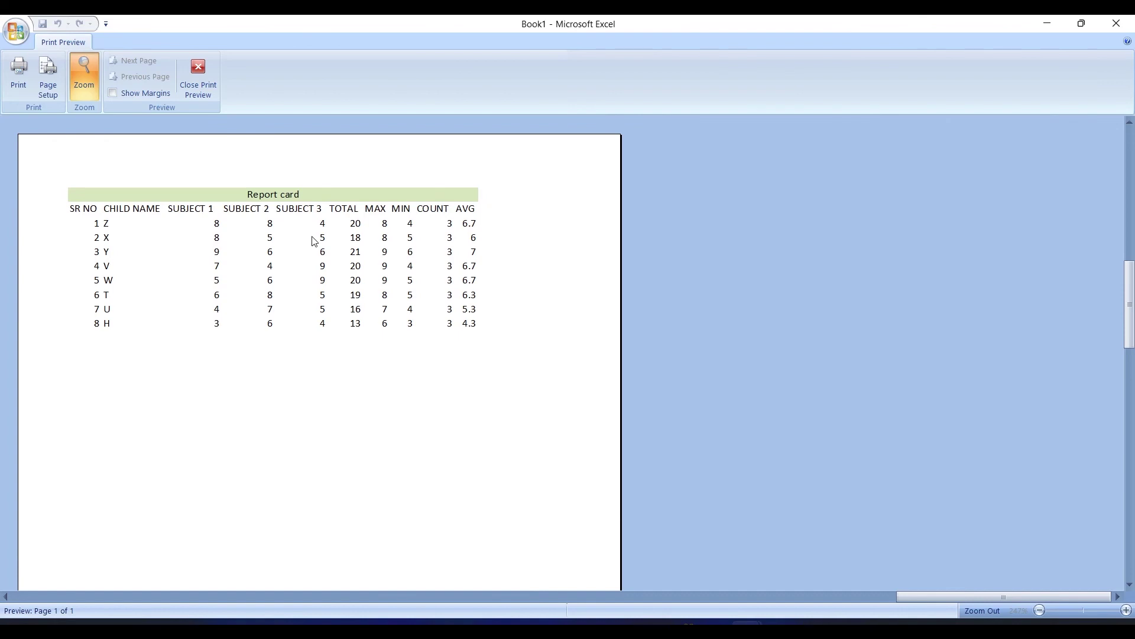
key("Escape")
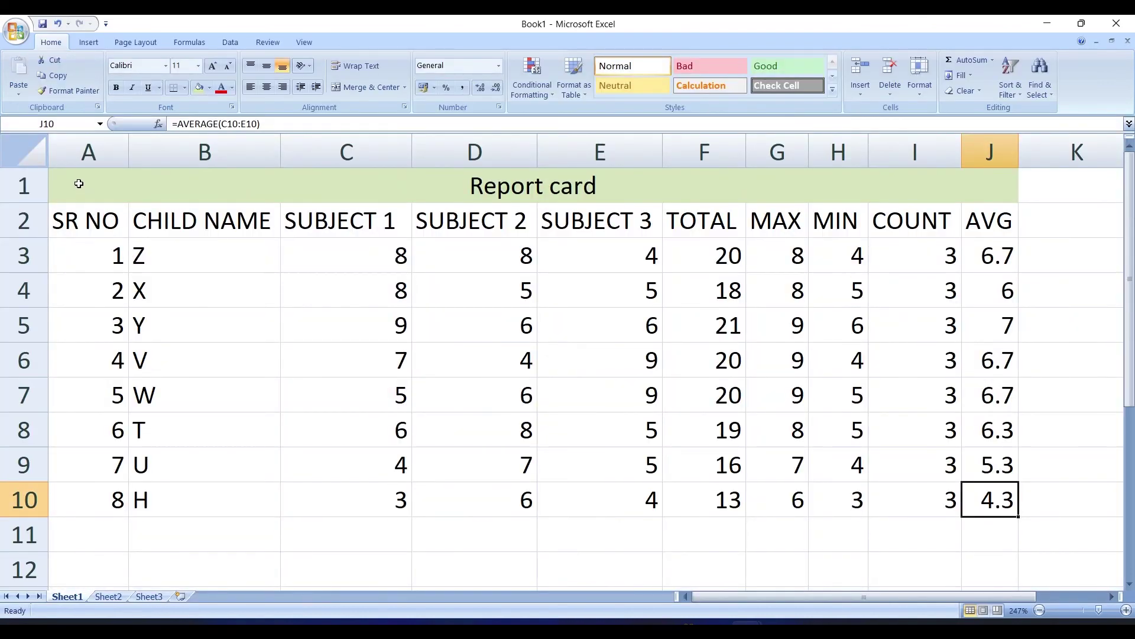
Apply All Borders to the table A1:J10, then bring up the Print dialog
left_click_drag(78, 184, 507, 425)
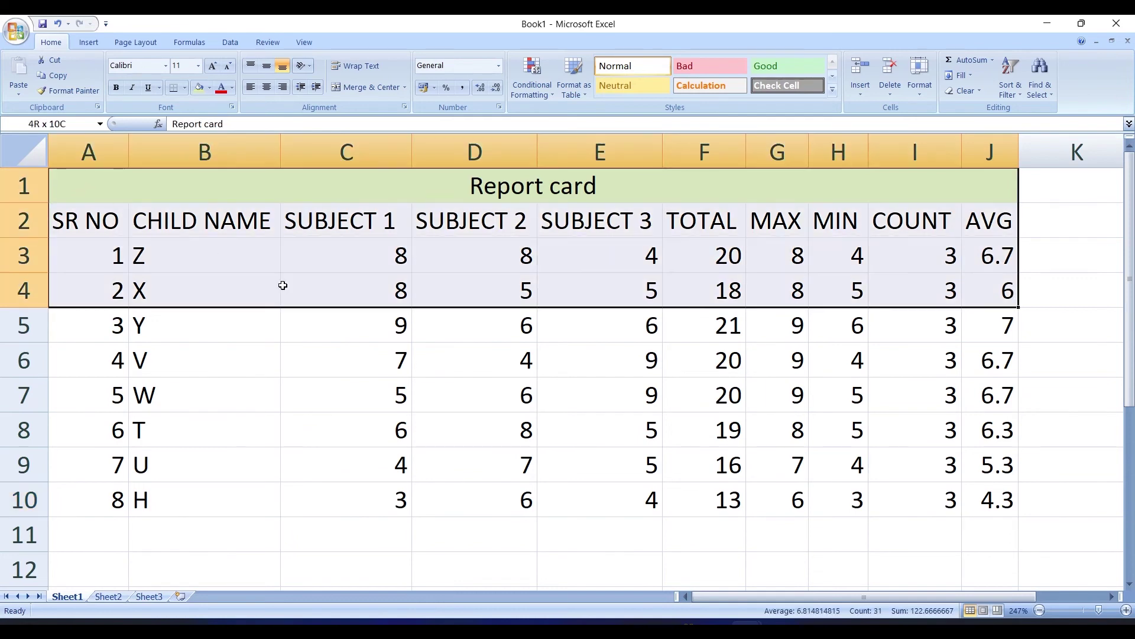
left_click_drag(508, 424, 610, 484)
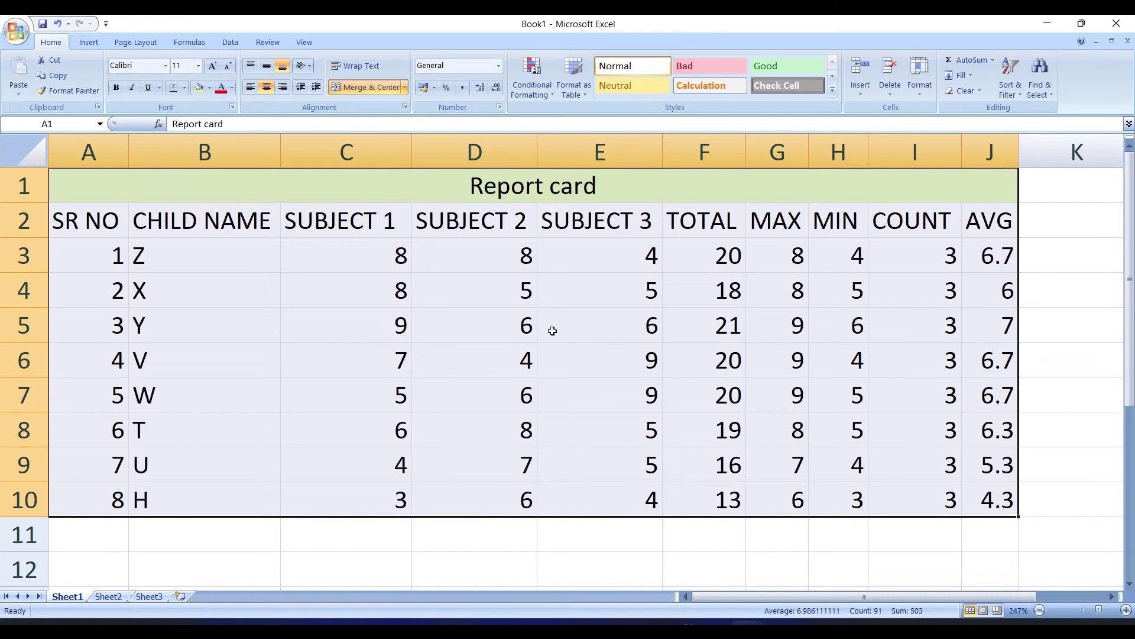
left_click(172, 91)
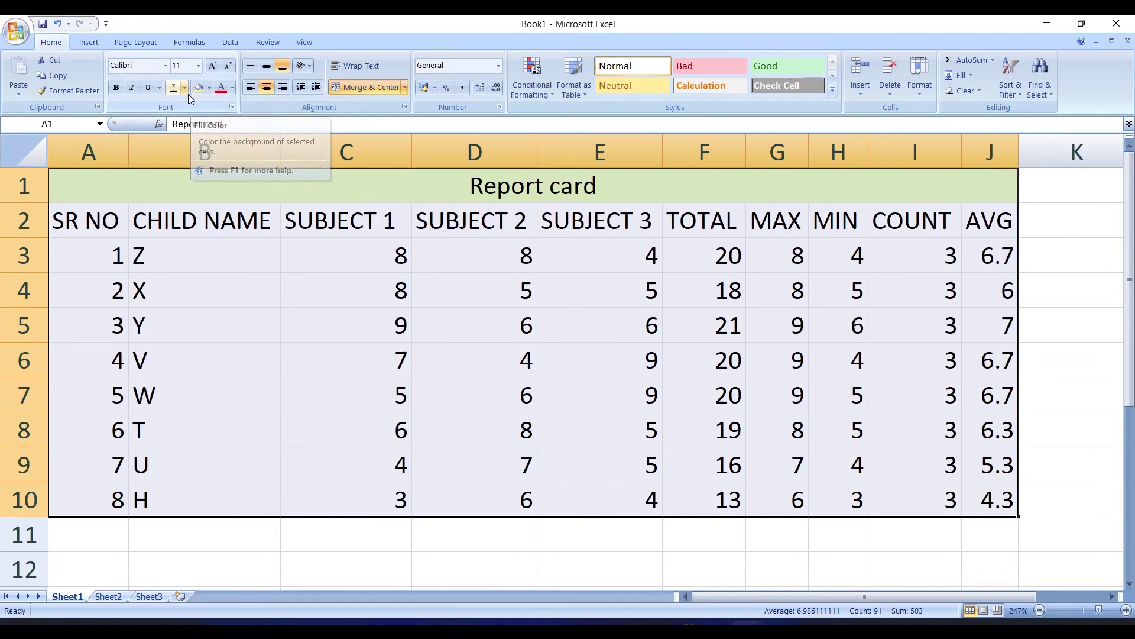
left_click(185, 88)
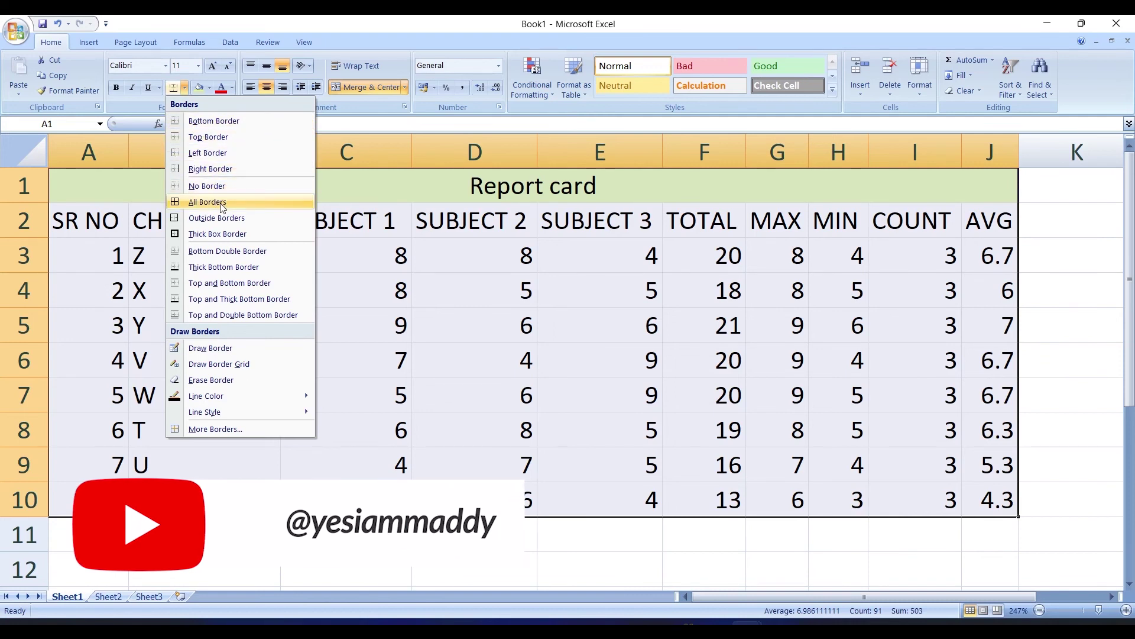
left_click(223, 207)
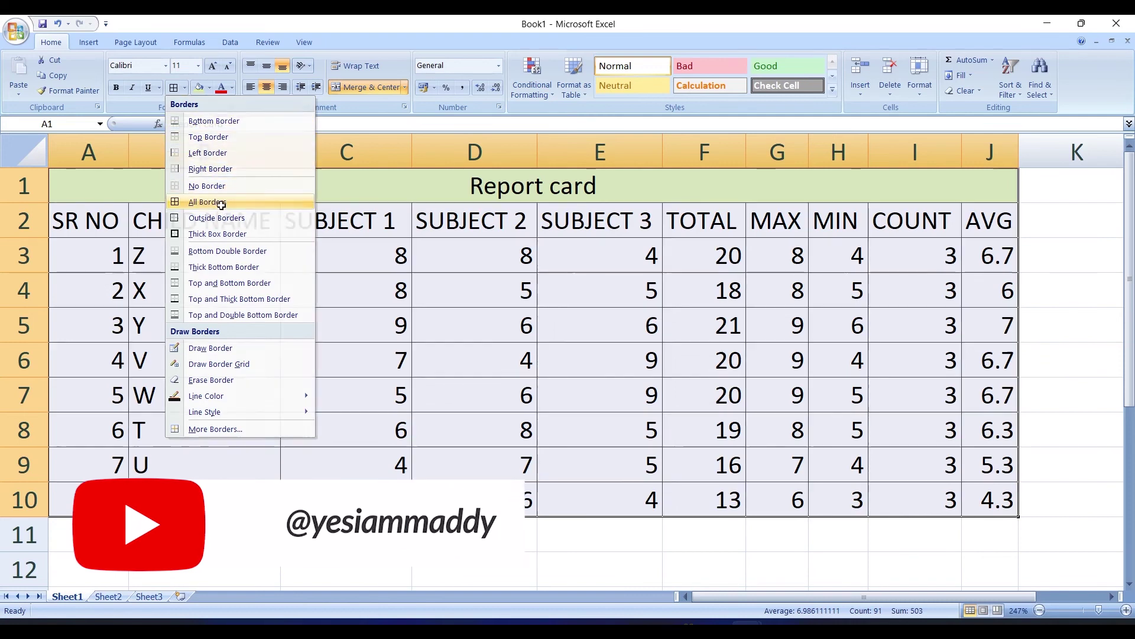
left_click(686, 428)
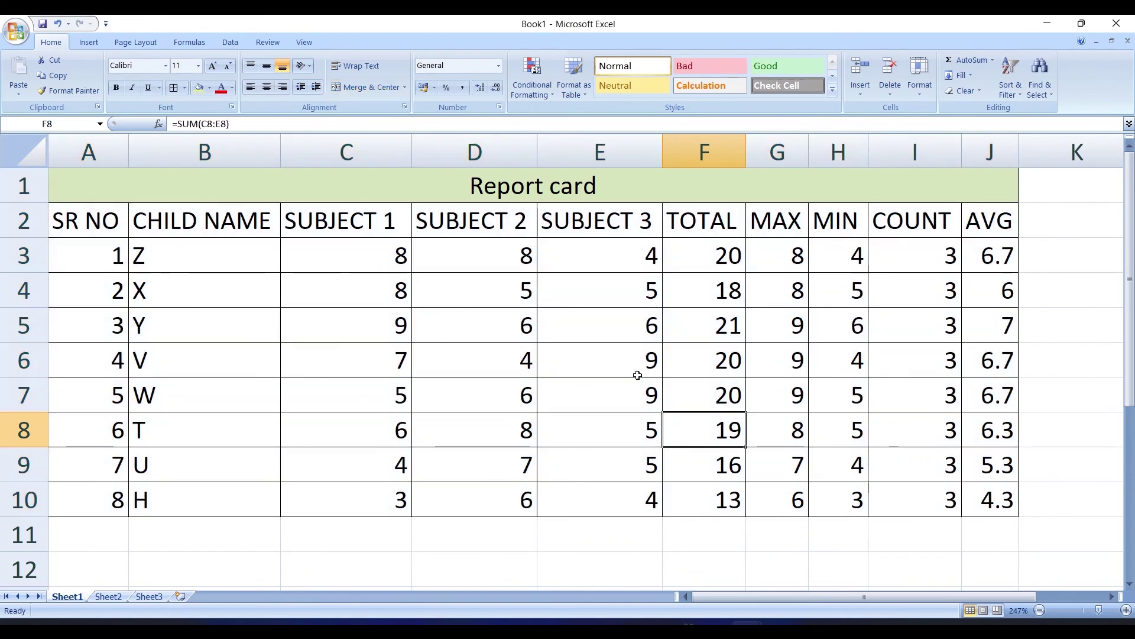
key("ctrl+p")
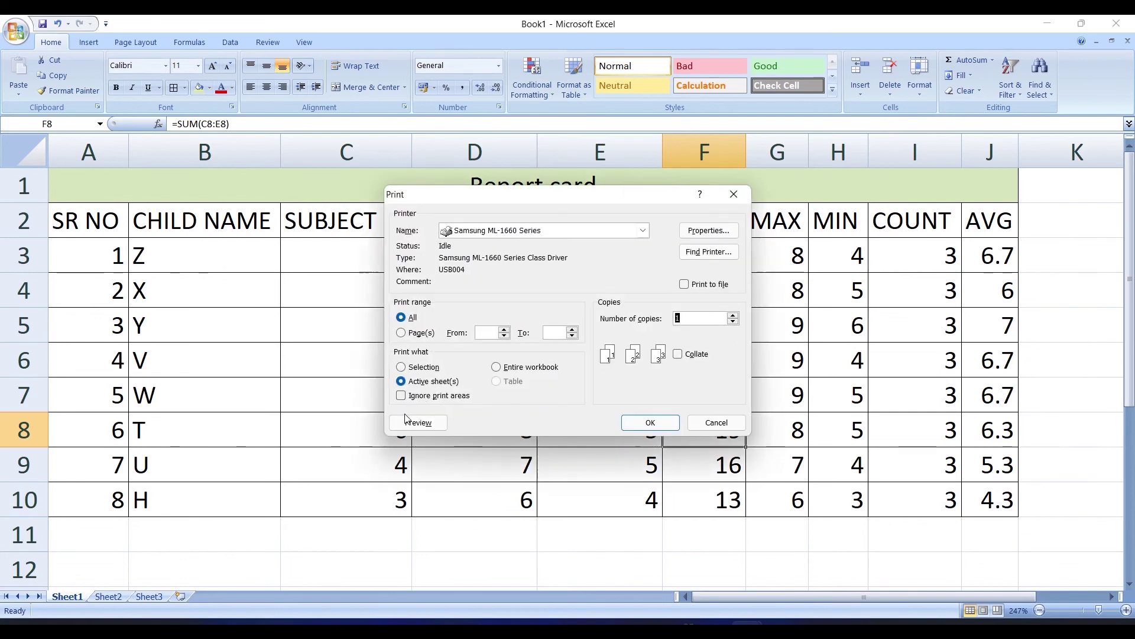
left_click(418, 422)
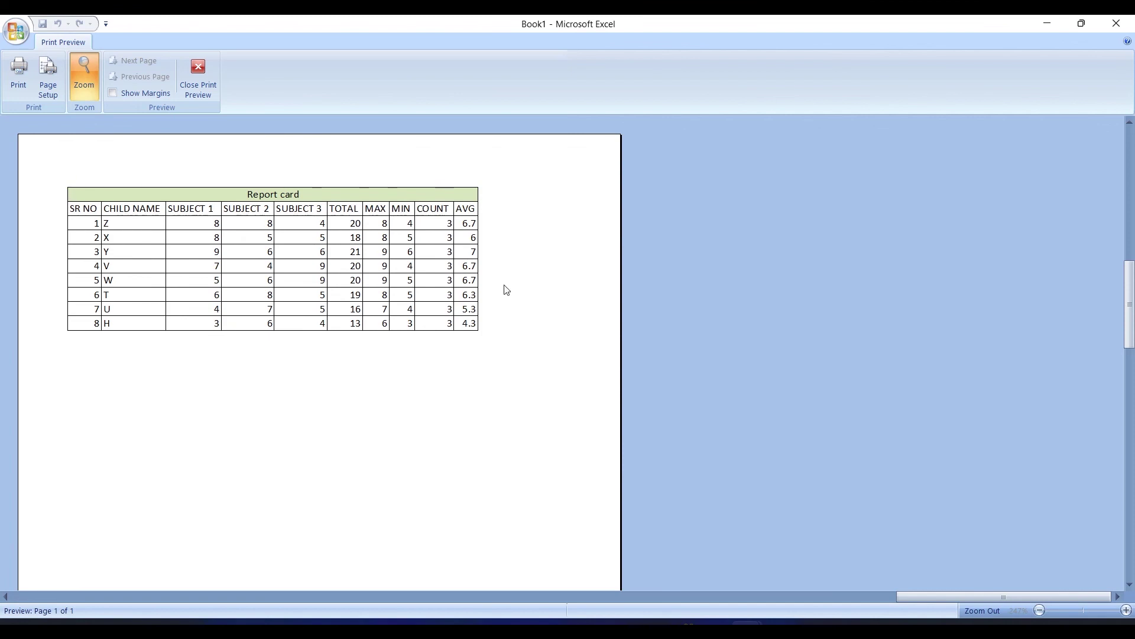
key("Escape")
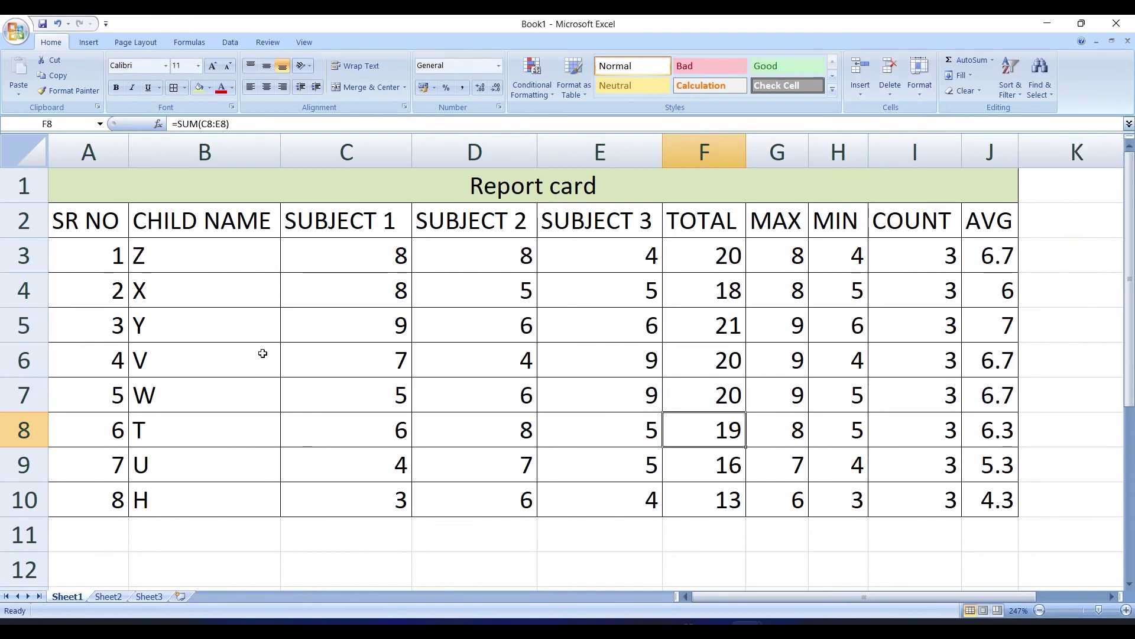
key("ctrl+z")
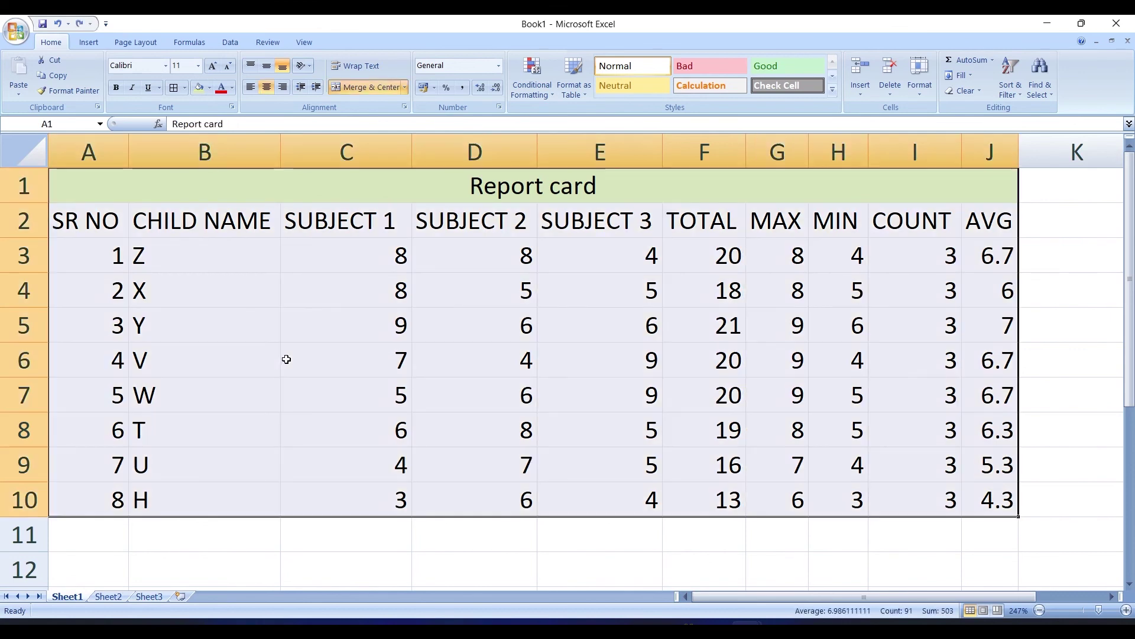
Select cell B5 and check the Borders list, closing it without changing any border
left_click(296, 374)
left_click(219, 339)
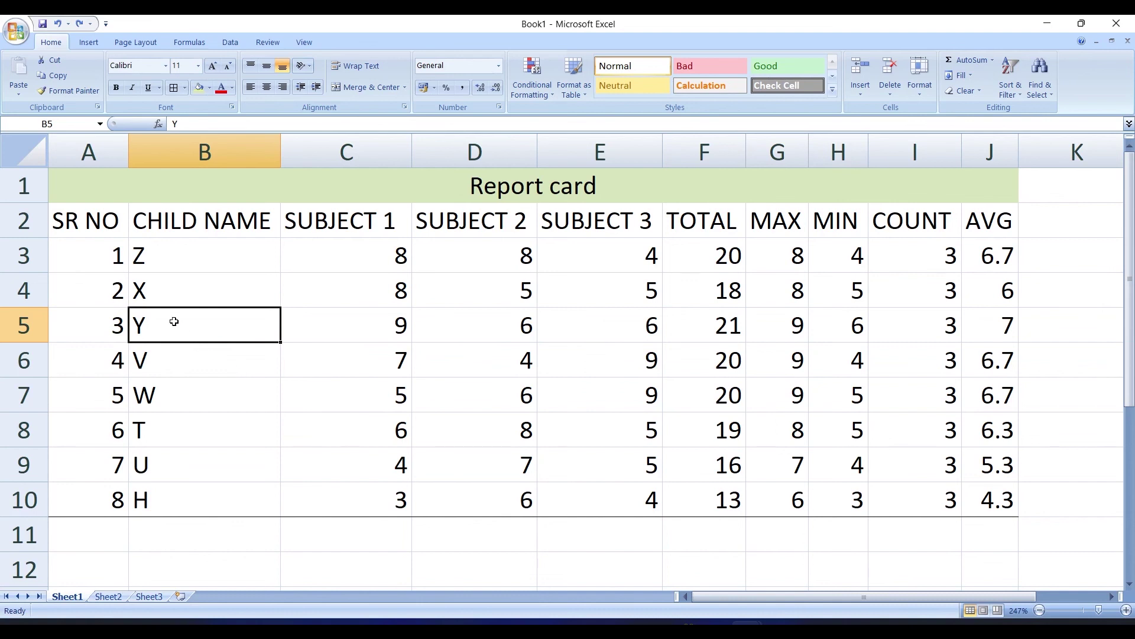
left_click(183, 87)
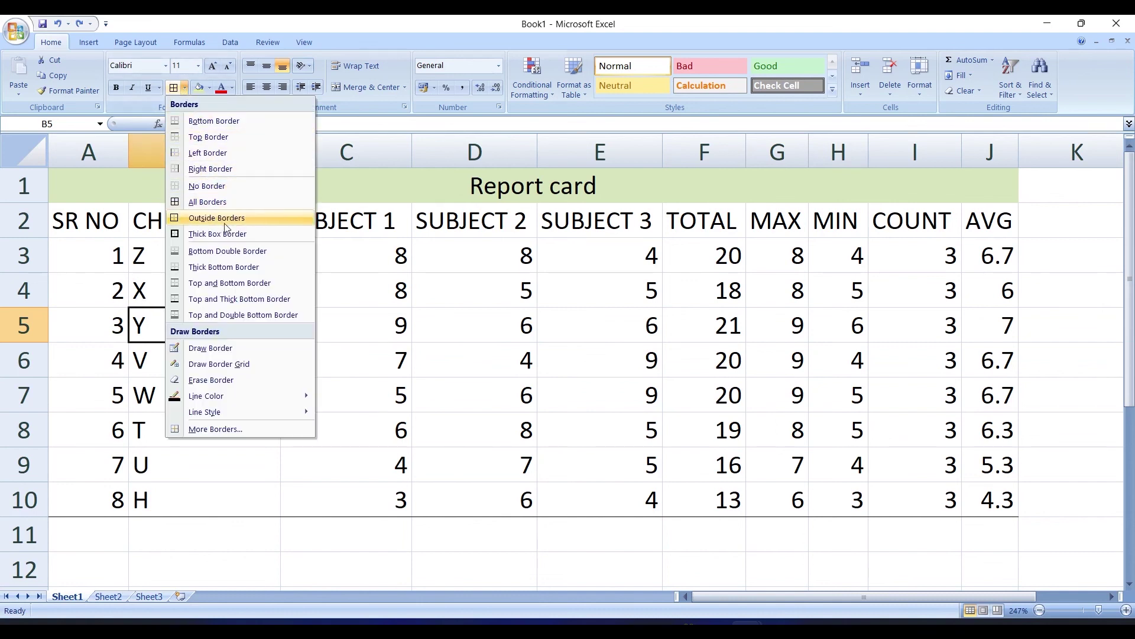
left_click(541, 353)
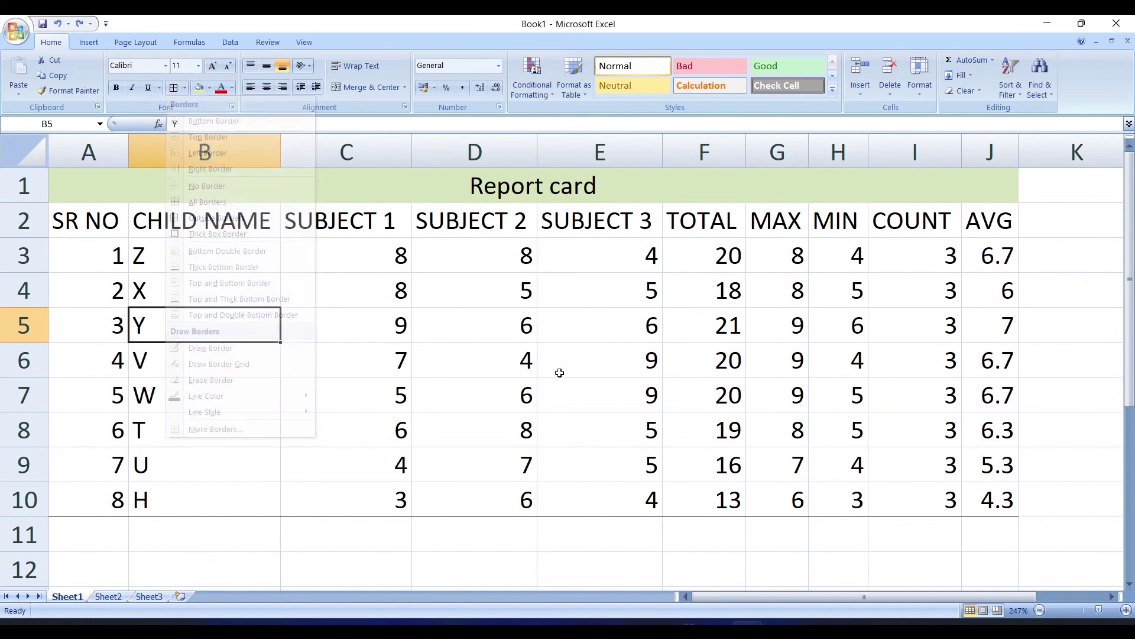